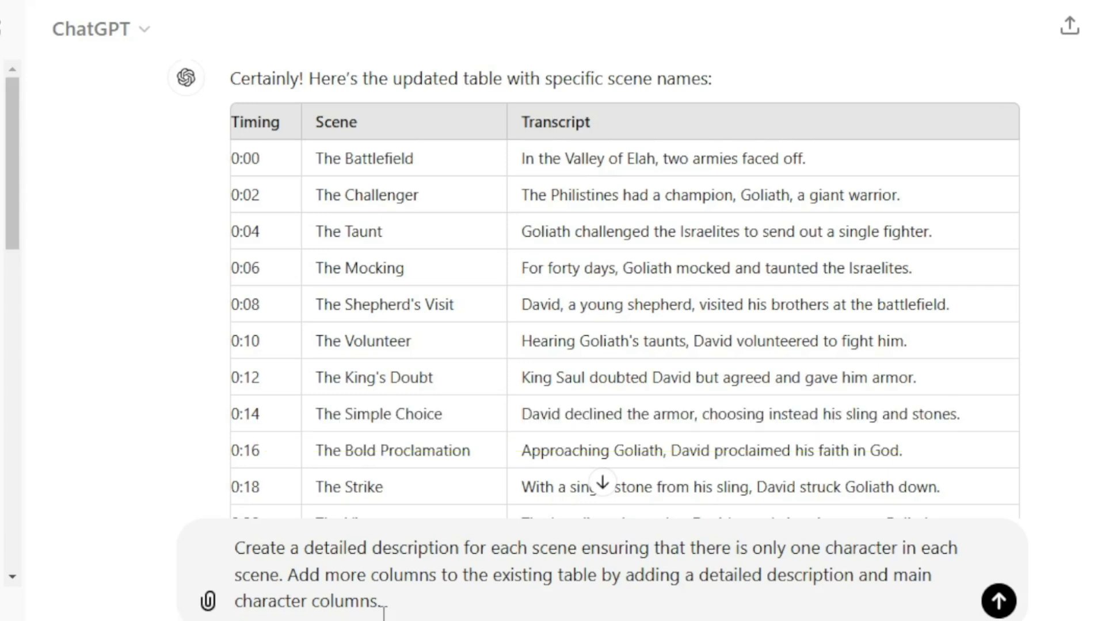
- Ask for detailed description and main character columns in the scene table, with only one character per scene, and review the table
key("Return")
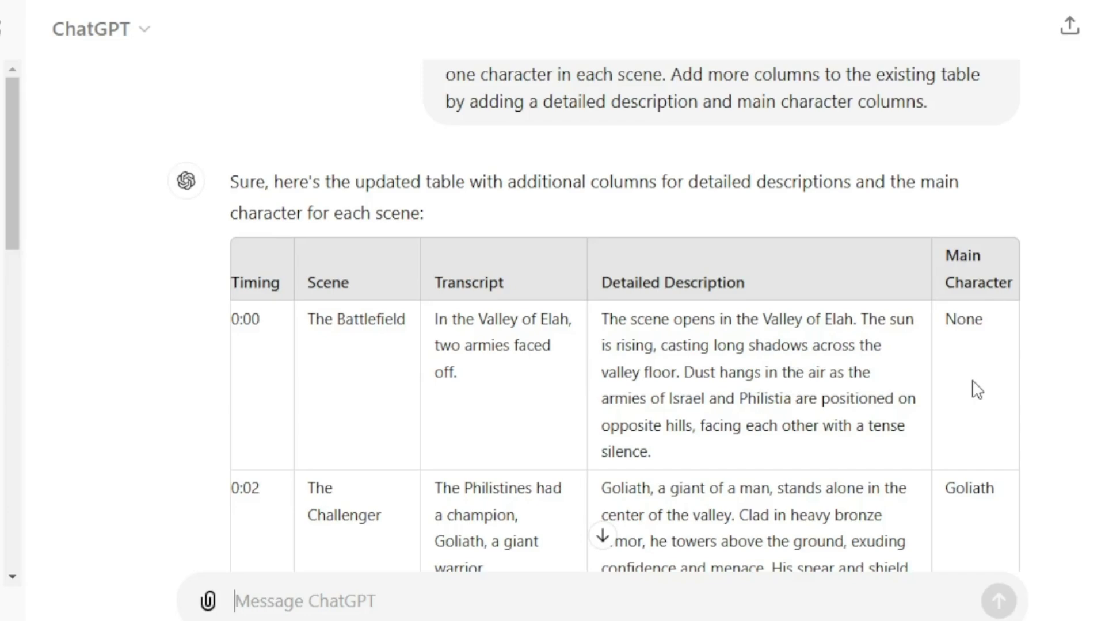
scroll(990, 376, "down", 15)
scroll(988, 380, "up", 15)
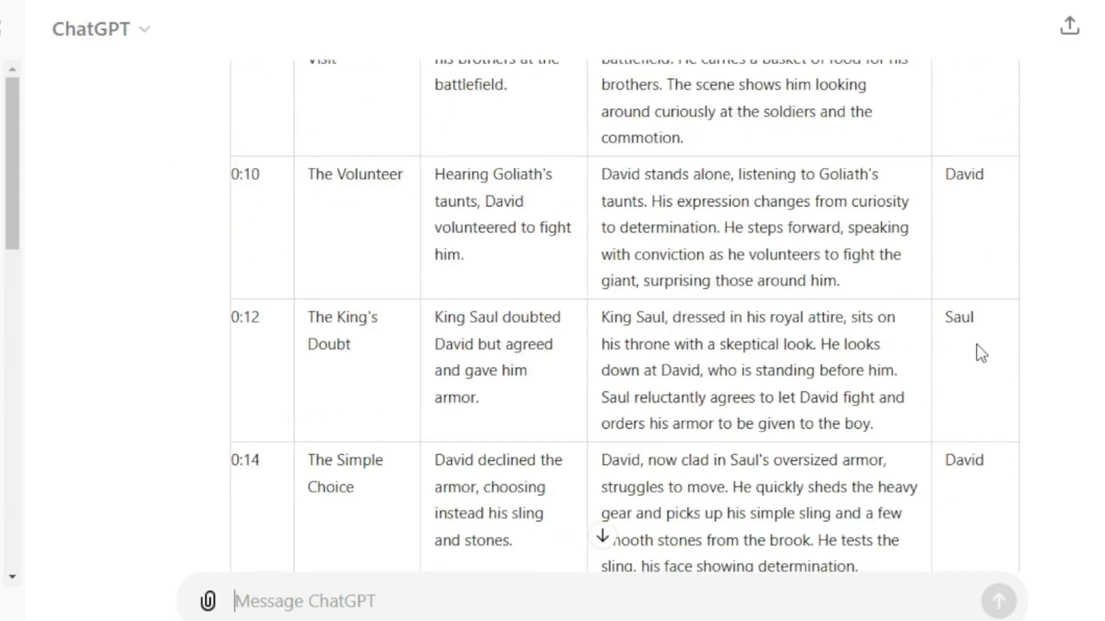
scroll(981, 352, "down", 5)
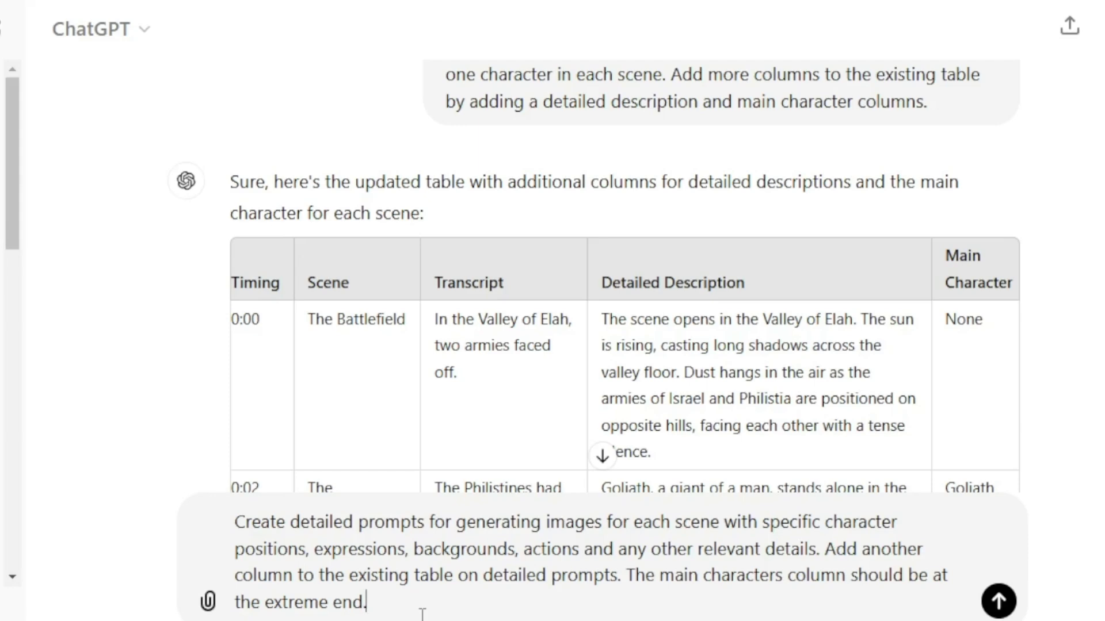
- Request a detailed image prompt column in the scene table, with main characters at the extreme end, and review the rows
key("Return")
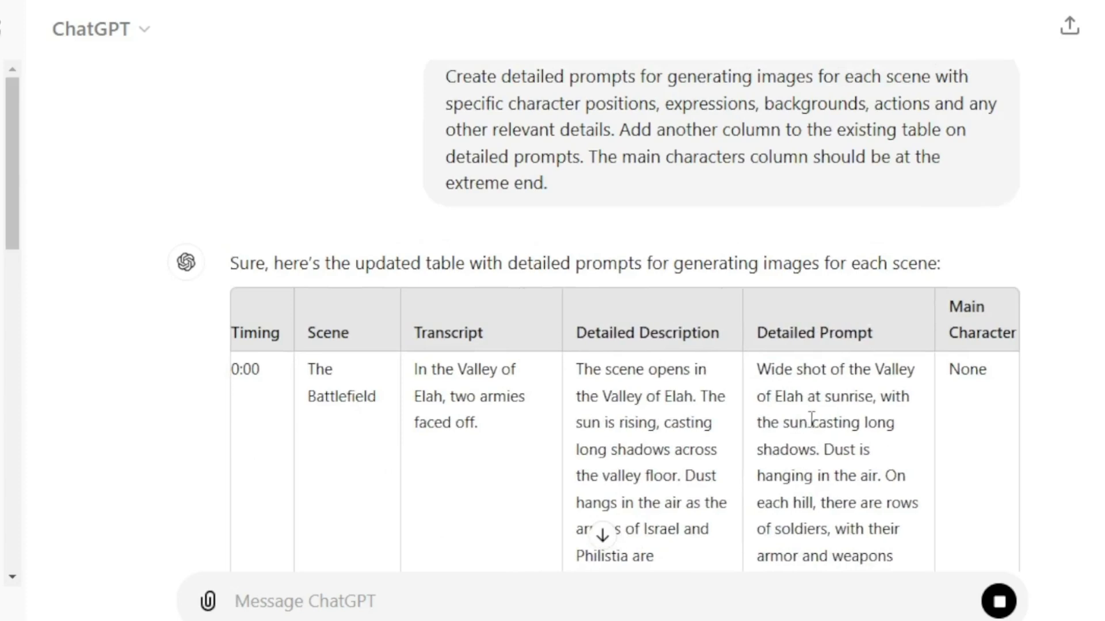
scroll(469, 407, "down", 8)
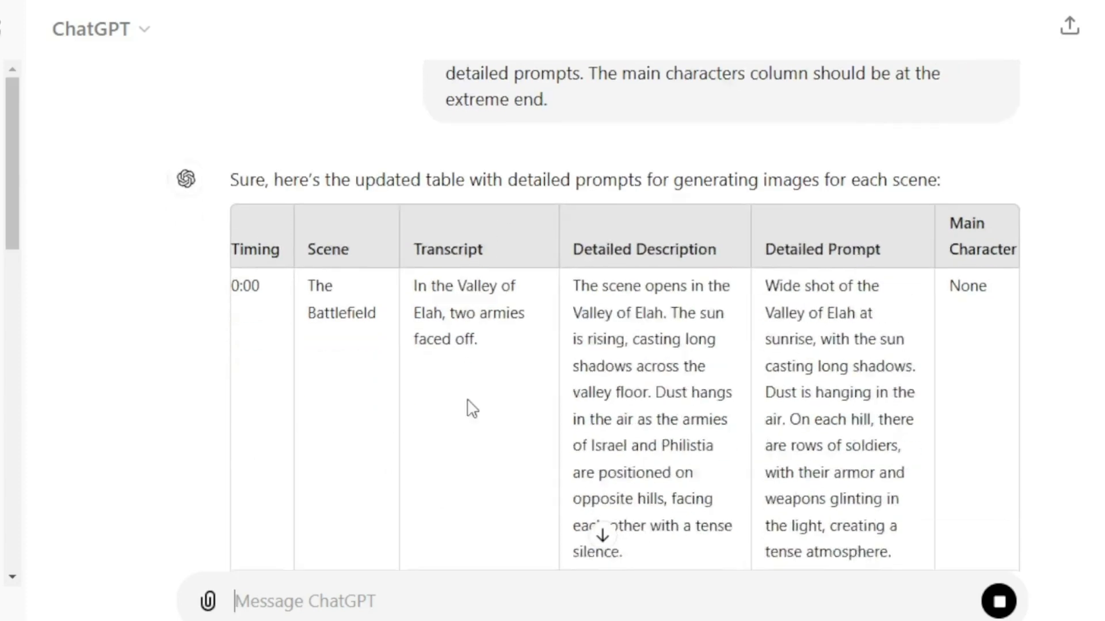
scroll(468, 406, "up", 5)
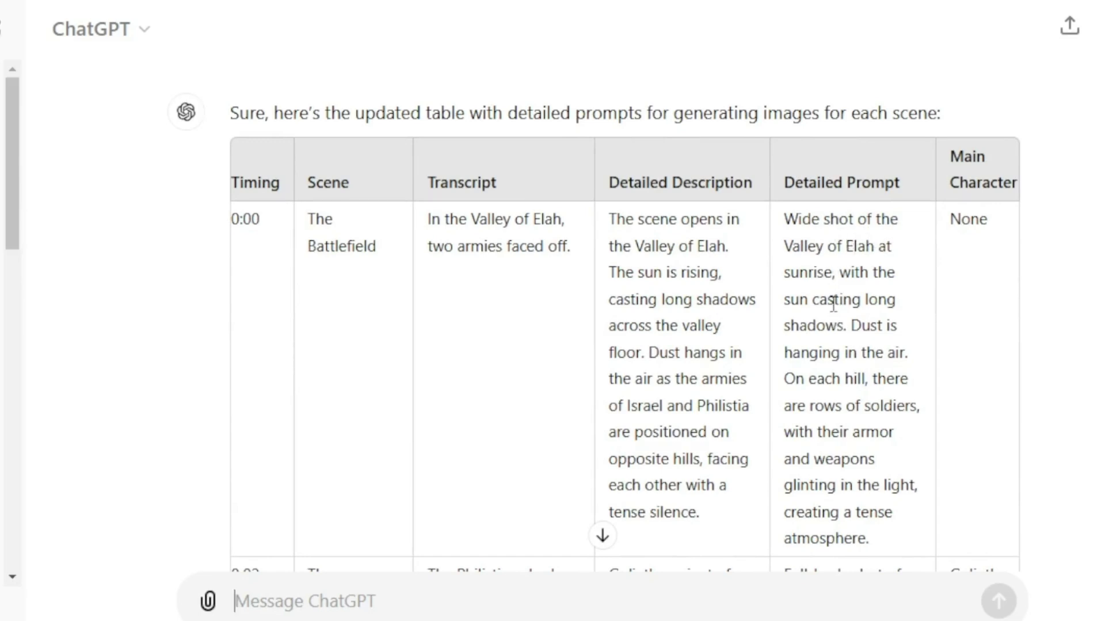
scroll(834, 300, "down", 3)
scroll(833, 299, "down", 3)
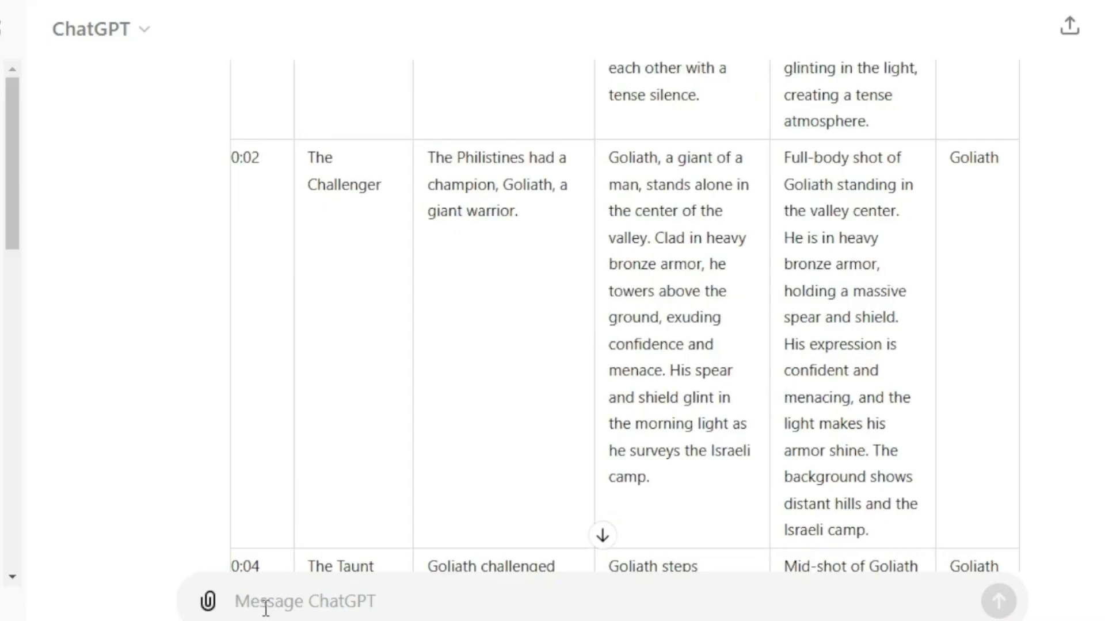
- Ask for a table describing the appearance and outfit of all the main characters, and review it
type("For the main characters outlined above, provide a detailed description of their appearance, and outfit of all the characters in a table format.")
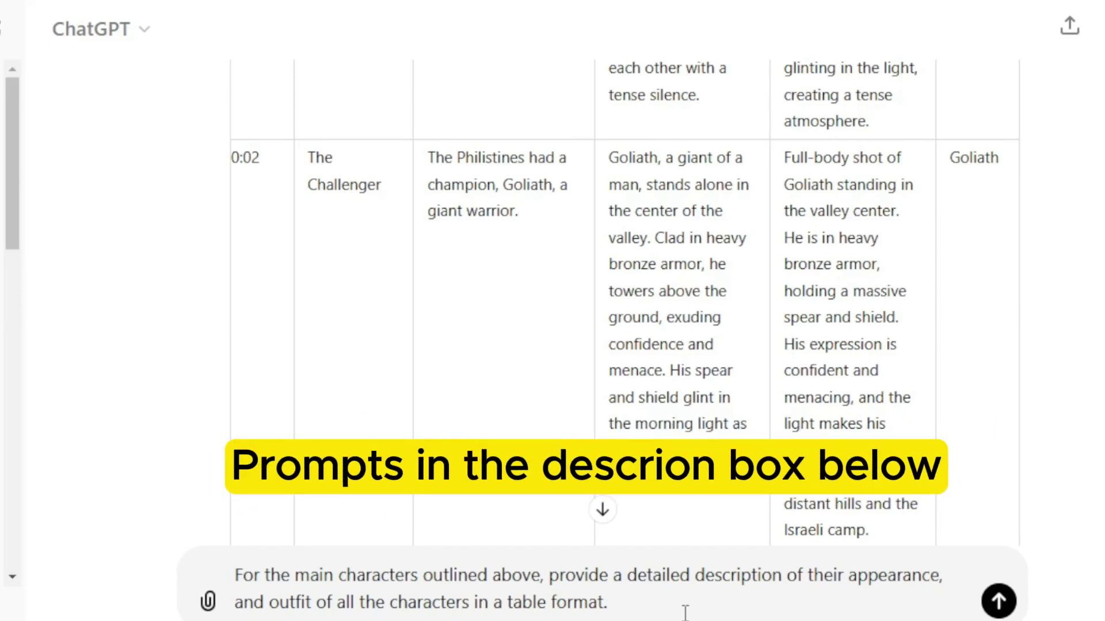
key("Return")
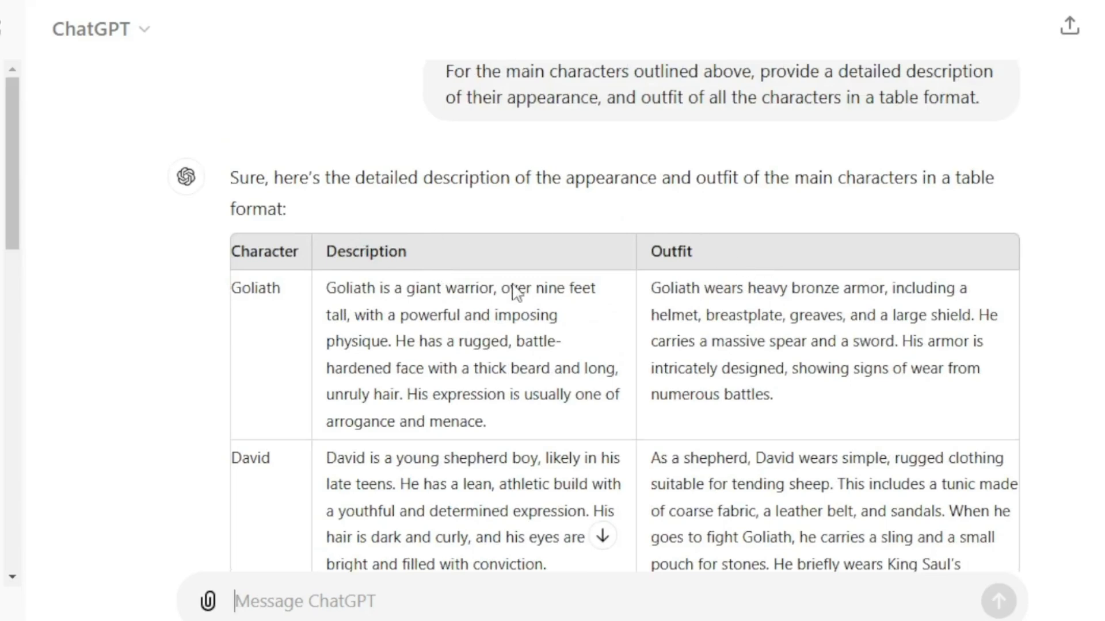
scroll(278, 395, "down", 3)
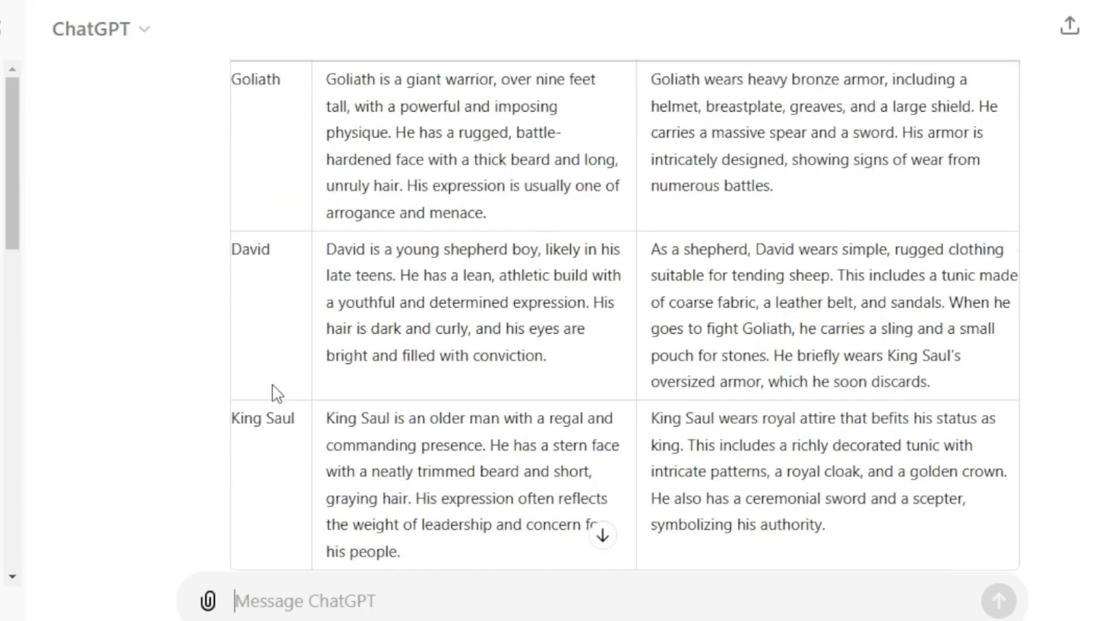
scroll(349, 478, "up", 5)
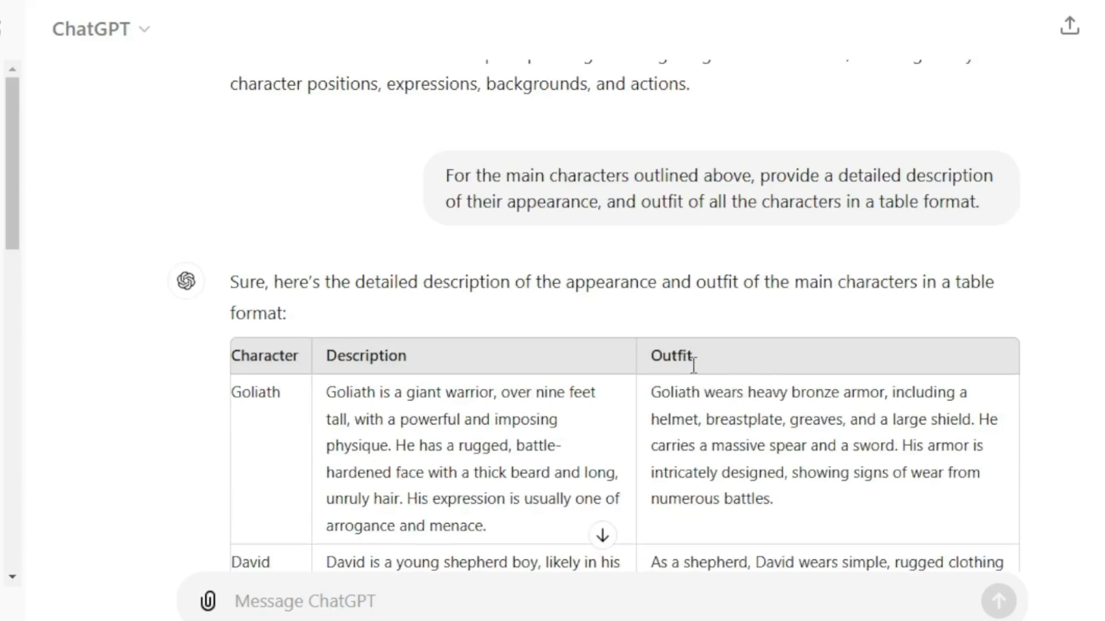
scroll(654, 287, "down", 2)
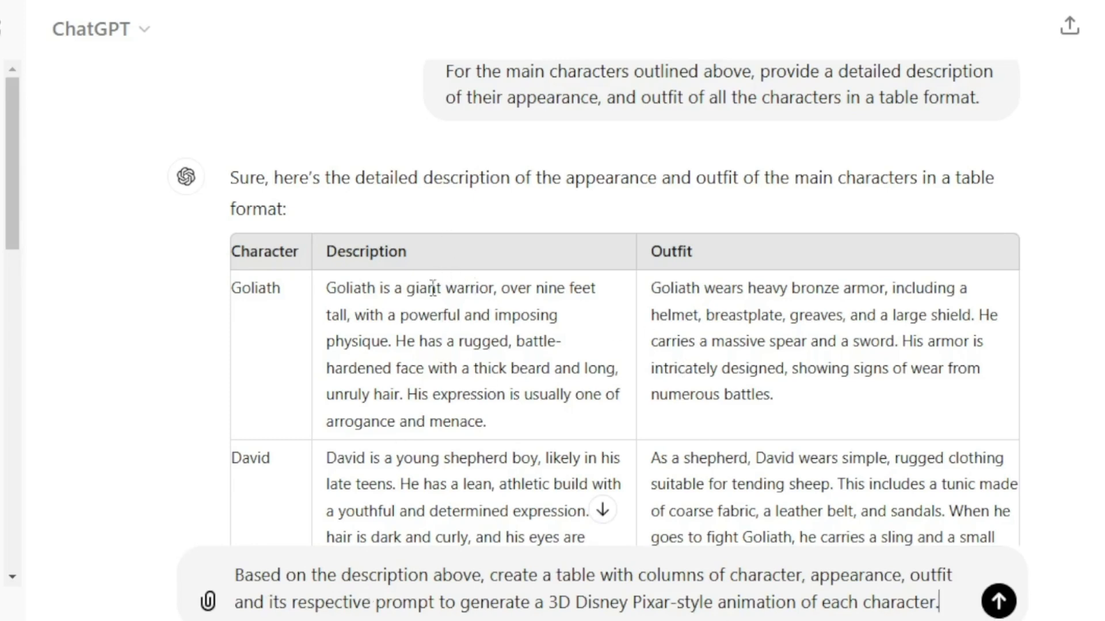
- Switch to Leonardo.Ai and sign in with Google
left_click(512, 423)
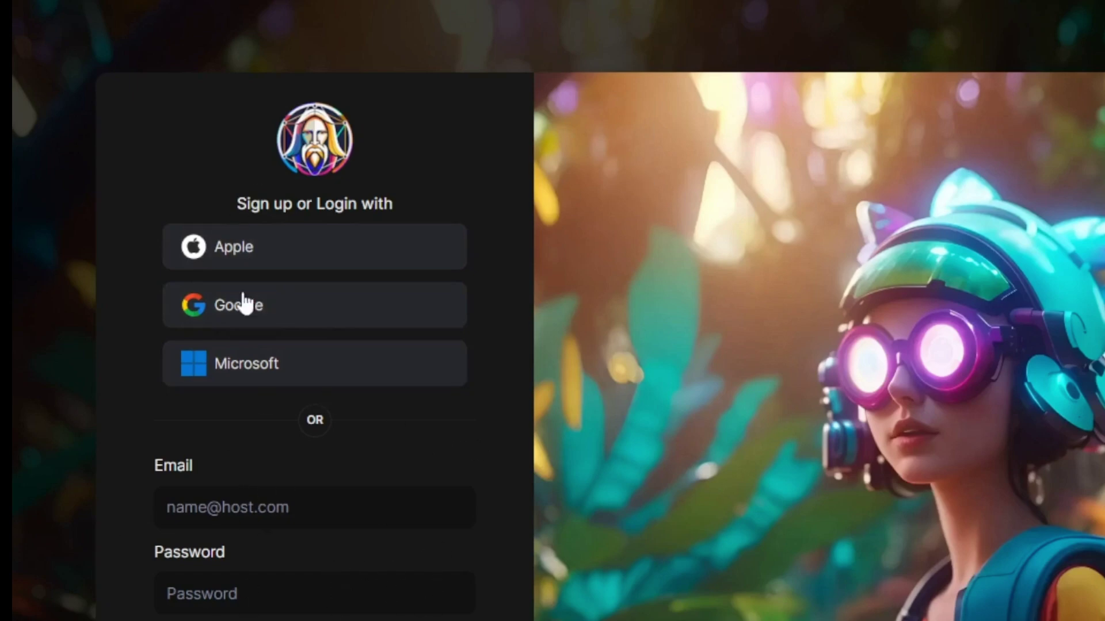
left_click(259, 308)
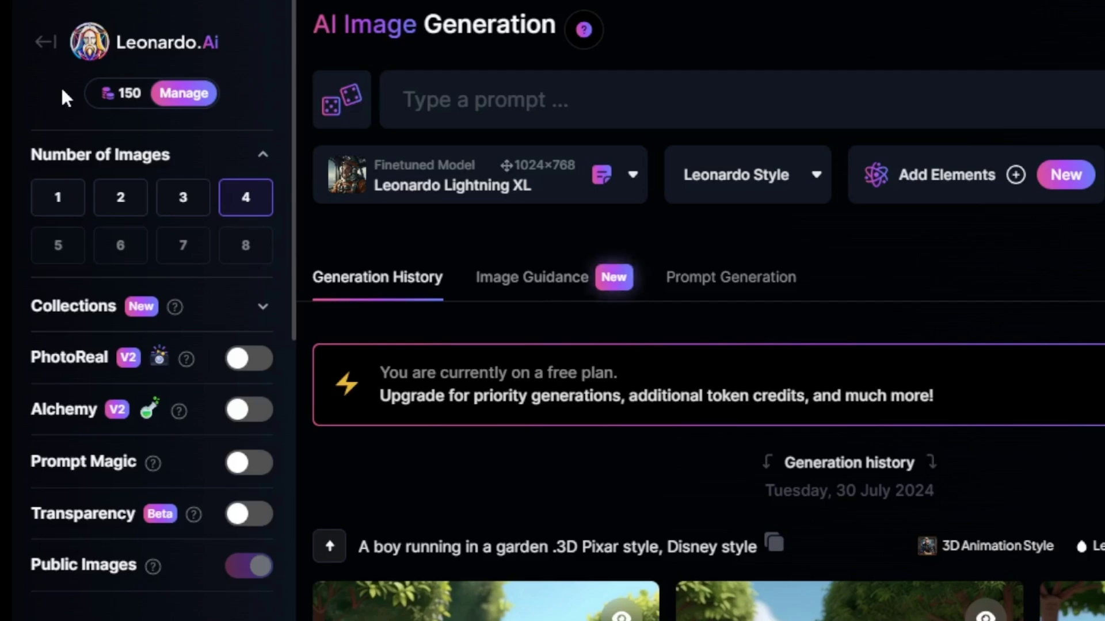
- Examine the token balance, number of images, image dimensions and advanced generation settings
left_click(58, 183)
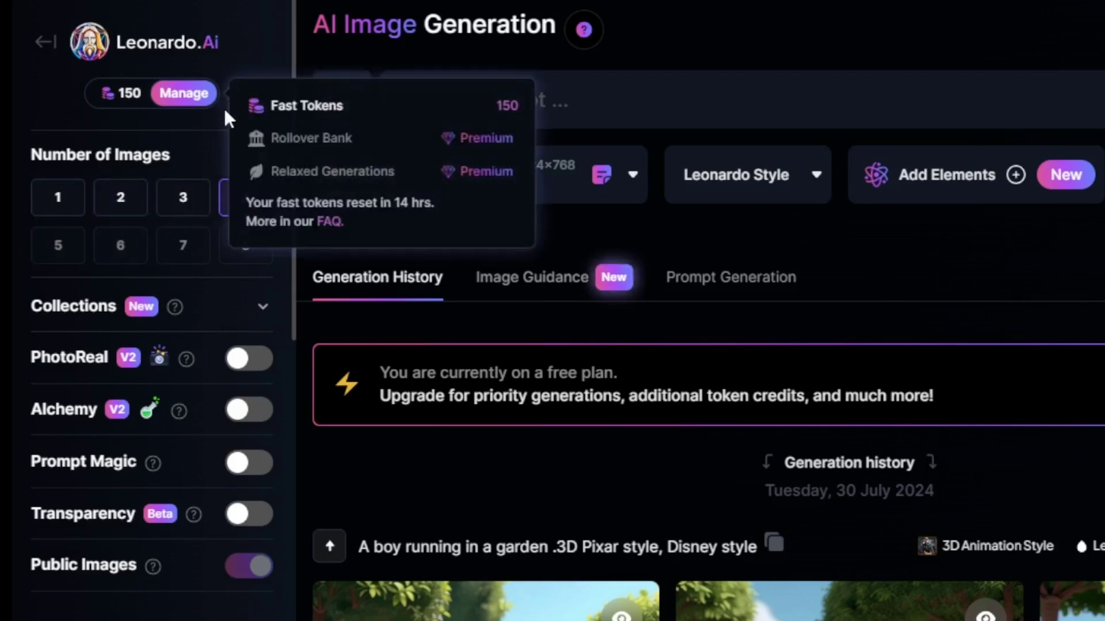
scroll(92, 104, "down", 7)
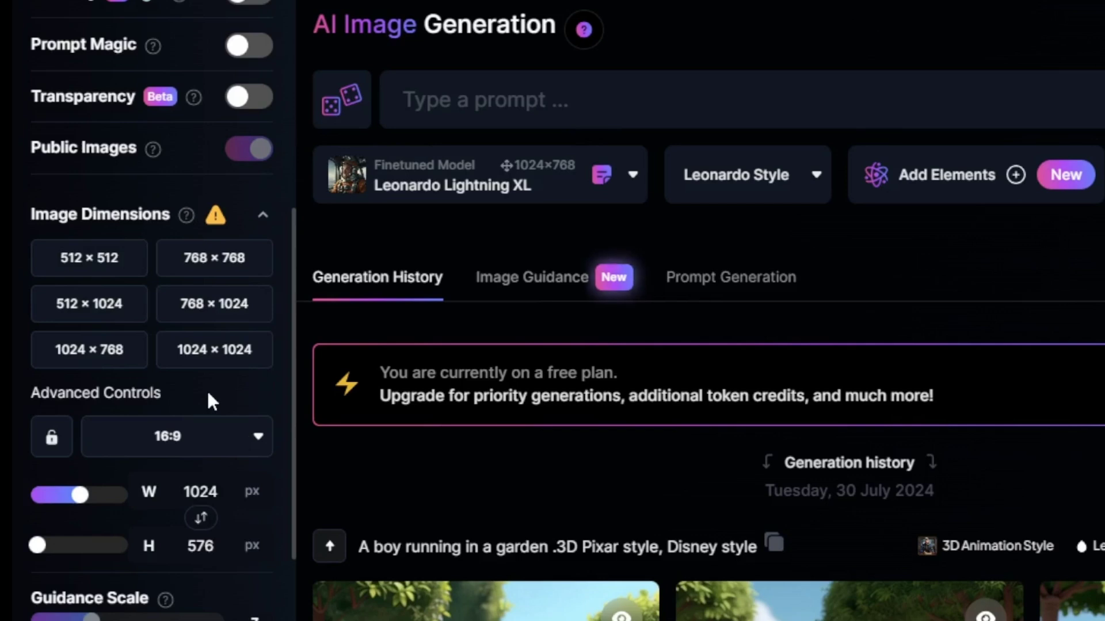
scroll(207, 394, "down", 2)
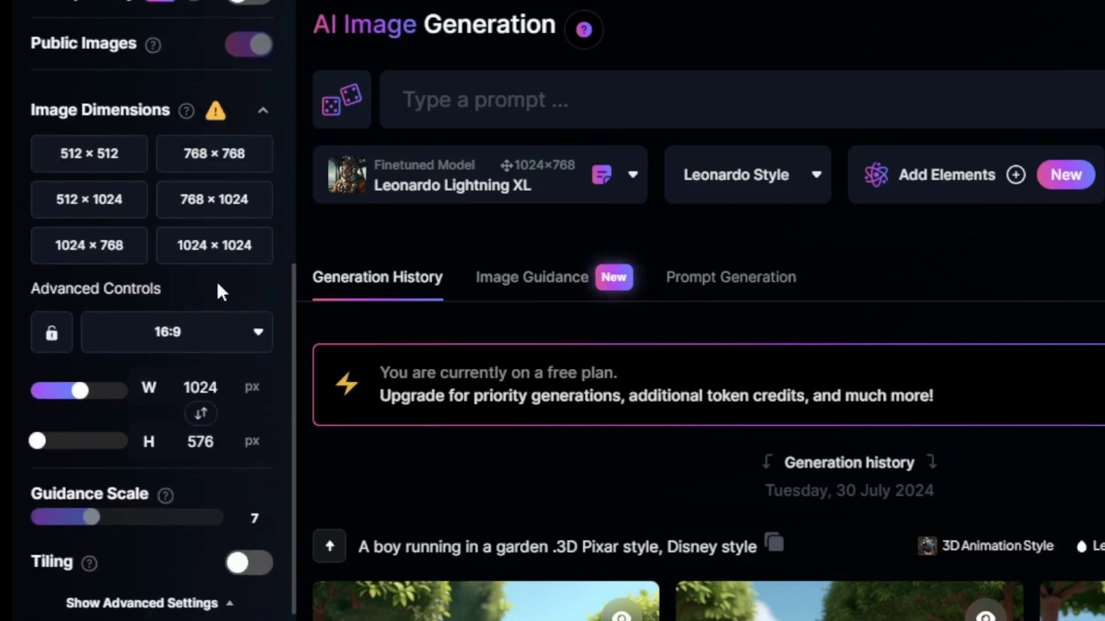
scroll(249, 325, "down", 1)
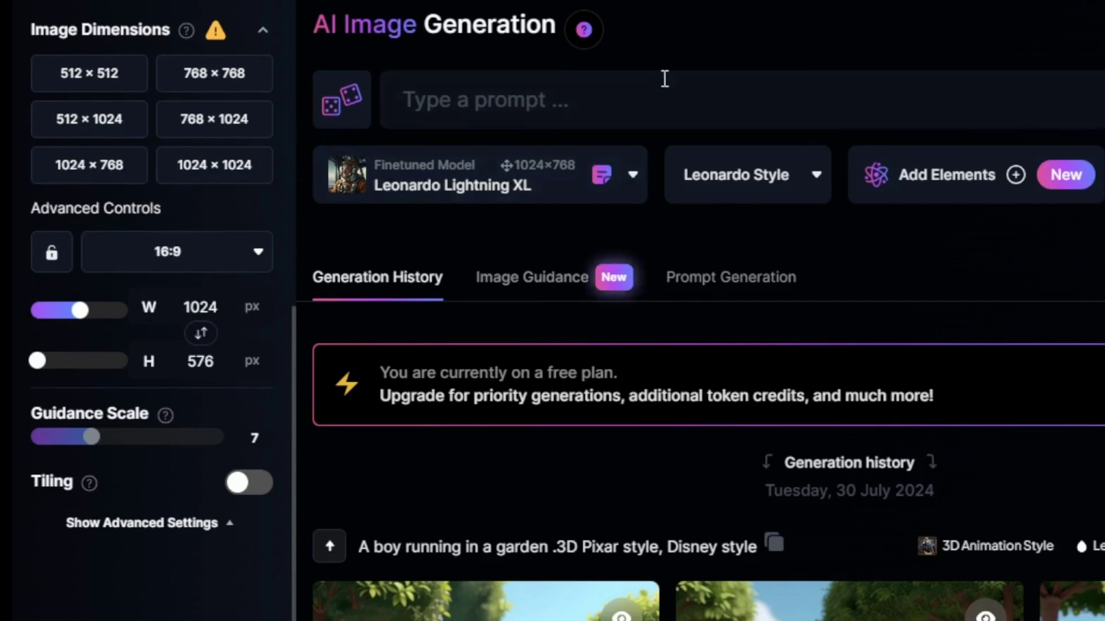
- Examine the available finetuned models and styles, keep Leonardo Style, and look through the earlier images in the generation history
left_click(444, 109)
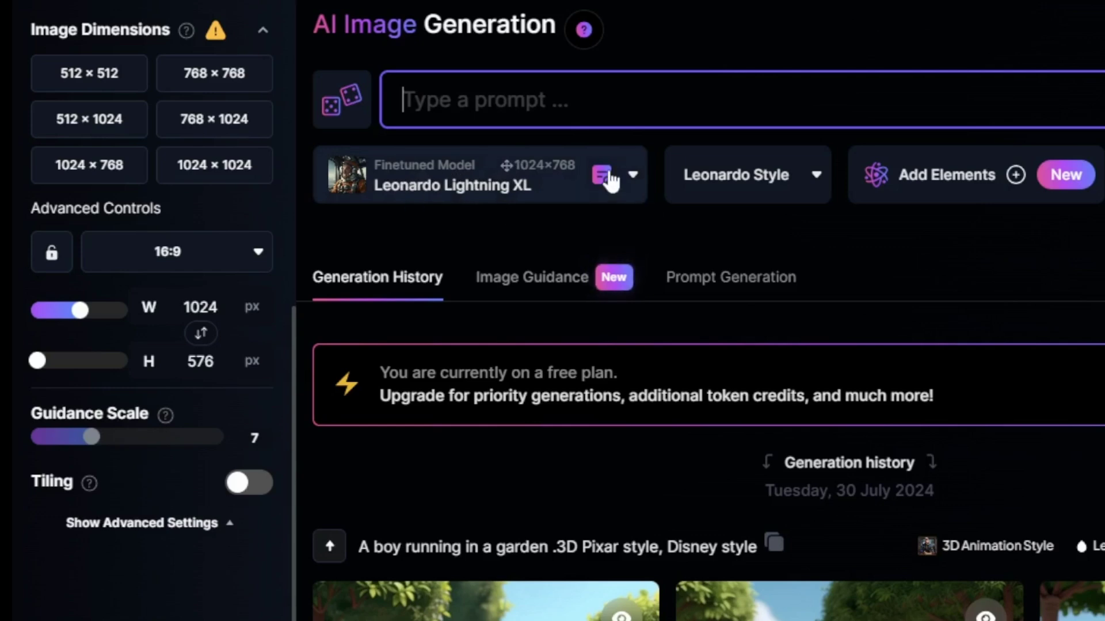
left_click(633, 176)
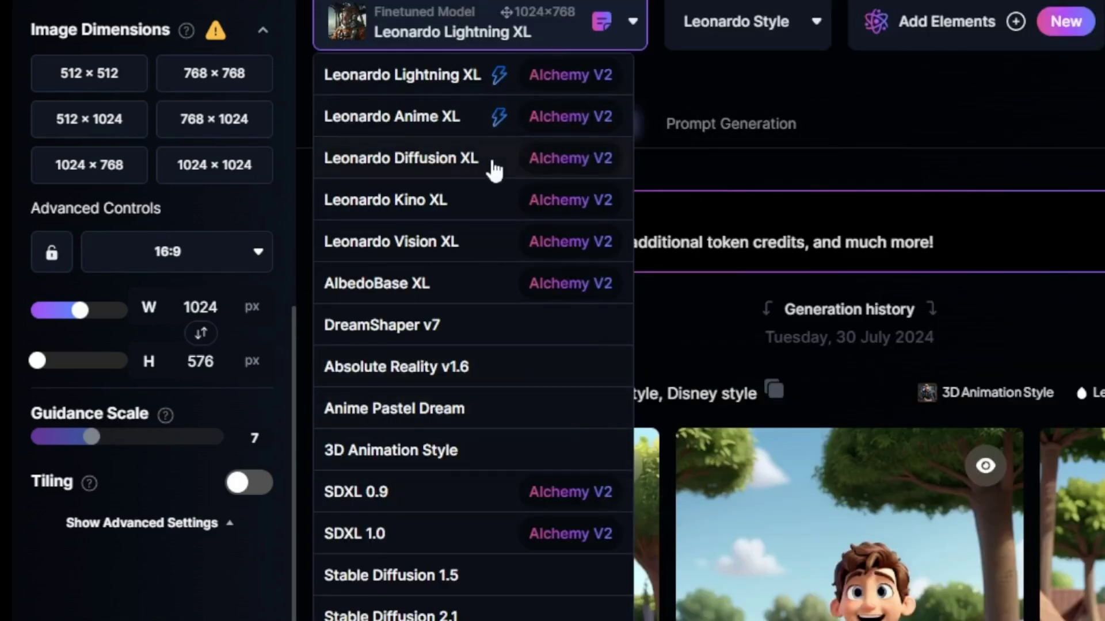
left_click(707, 375)
left_click(816, 181)
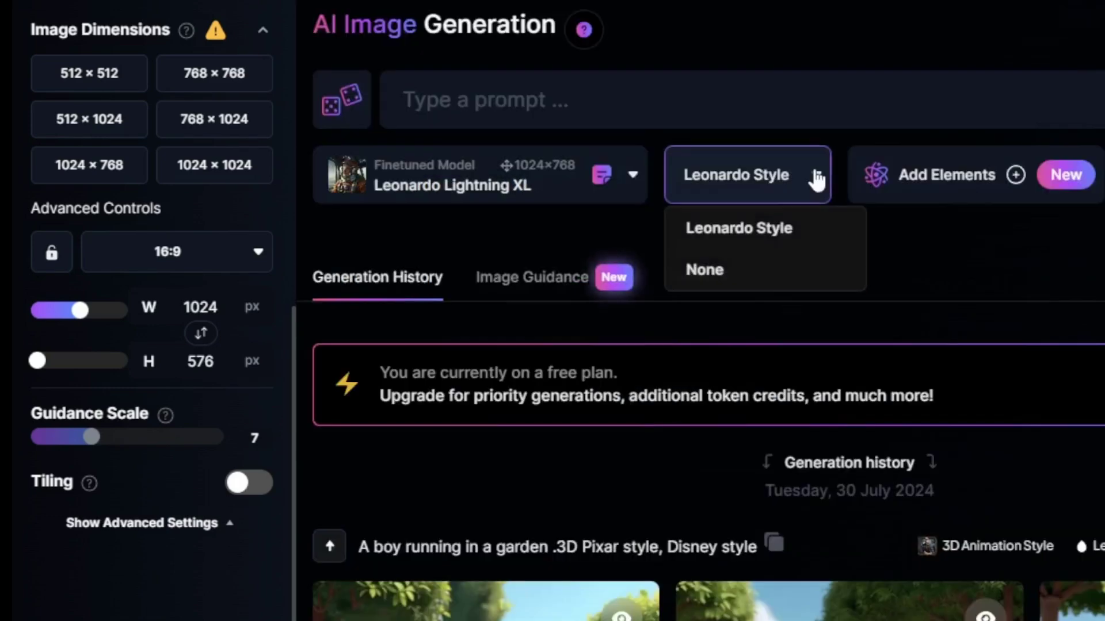
left_click(789, 229)
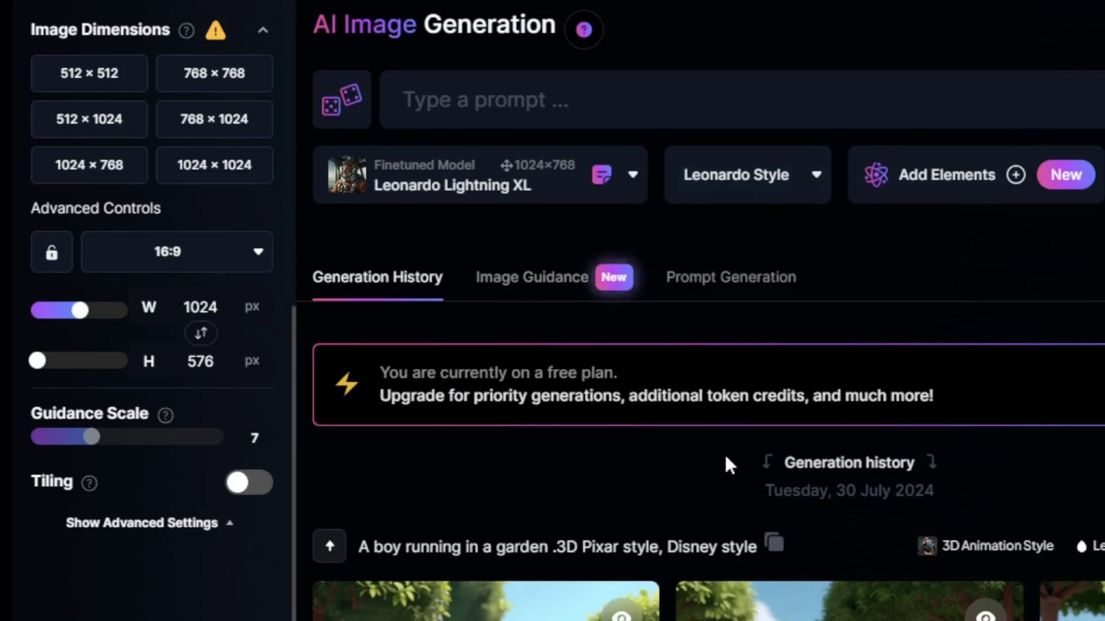
scroll(733, 472, "down", 3)
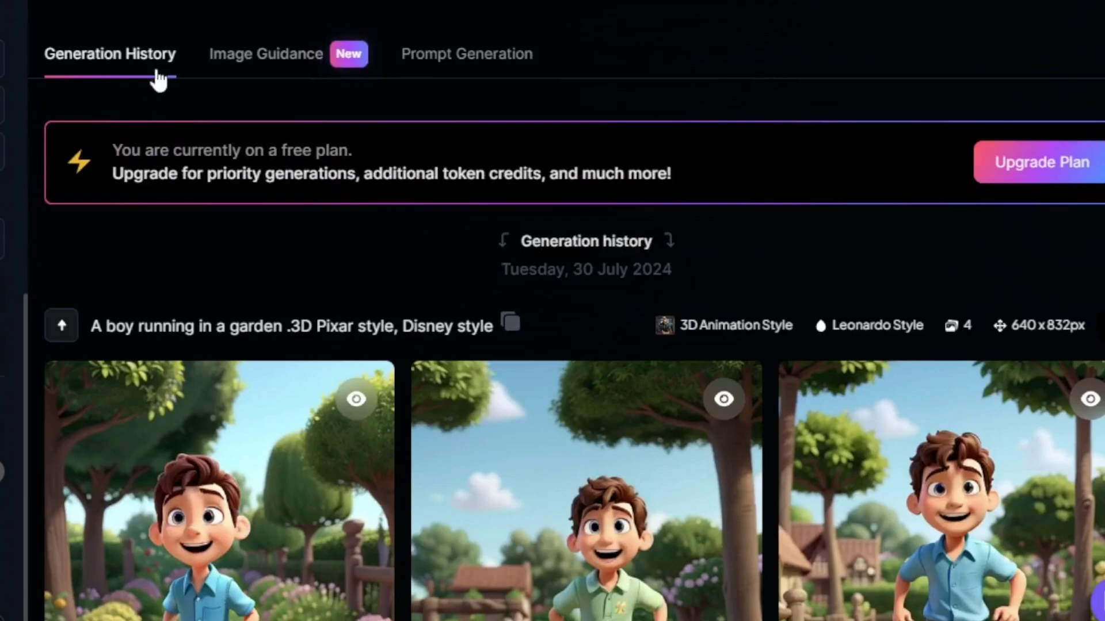
scroll(584, 394, "down", 3)
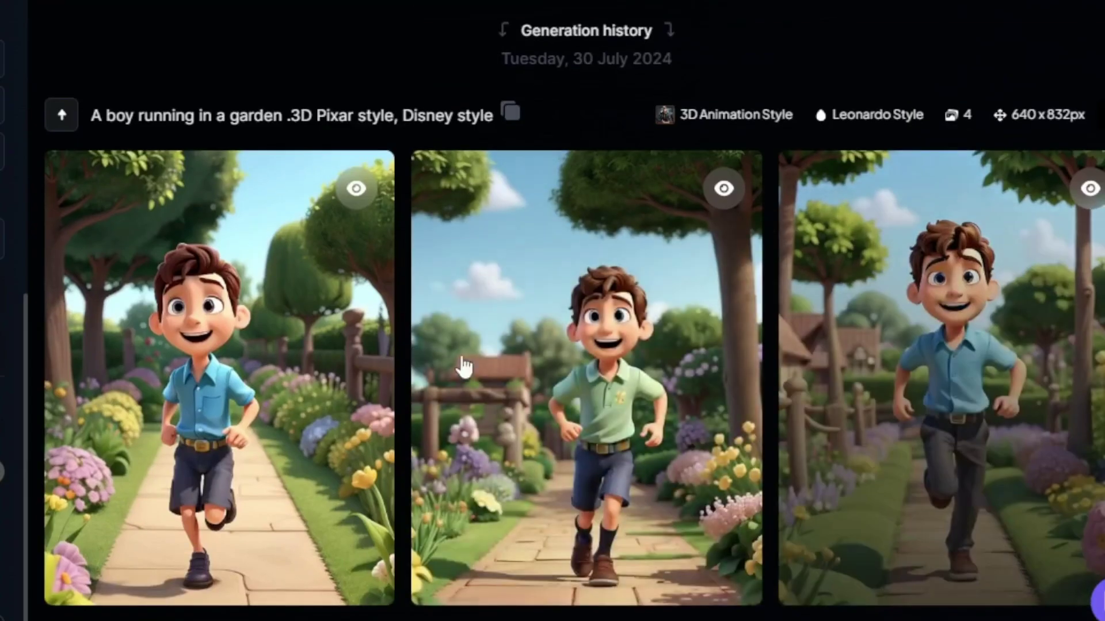
scroll(650, 318, "up", 6)
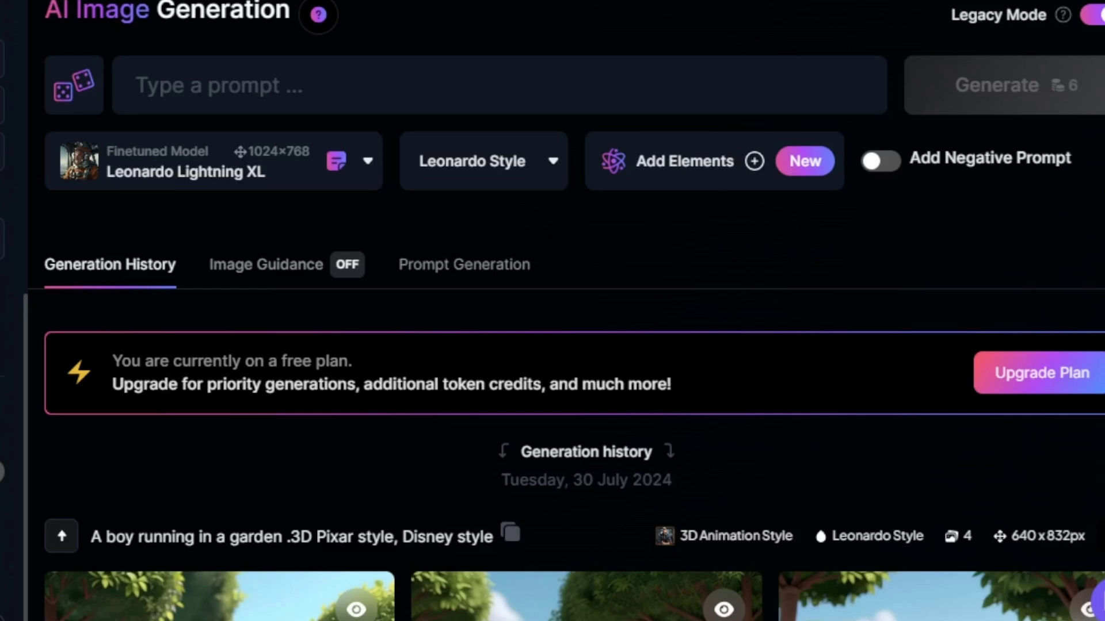
- Generate two AlbedoBase XL images from the wide-shot prompt of the Valley of Elah at sunrise, and open the first one
left_click(179, 84)
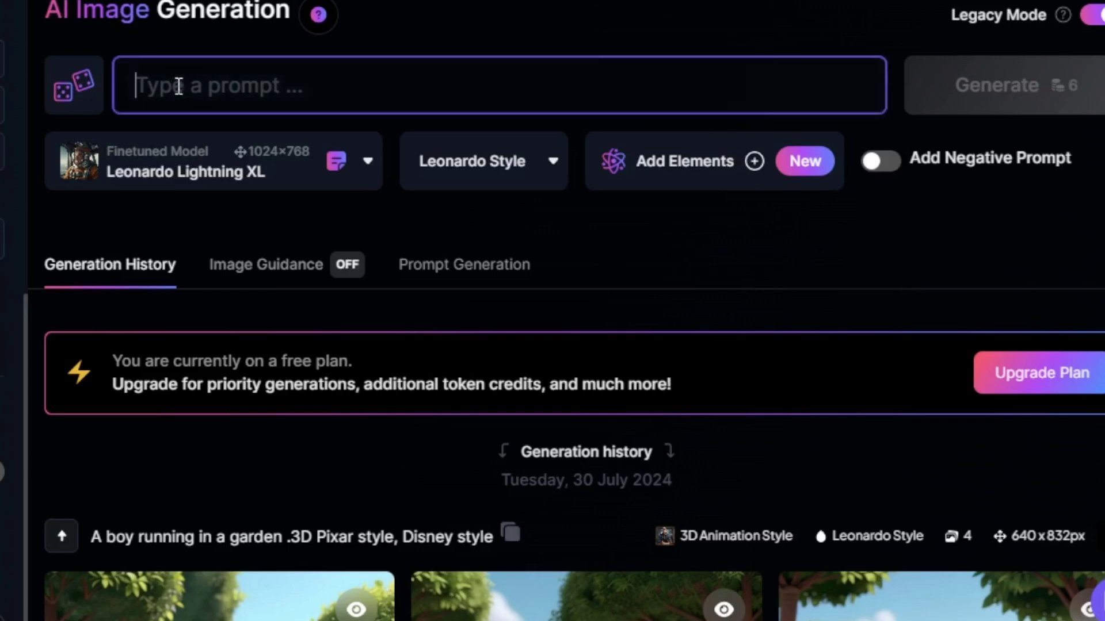
type("Wide shot of the Valley of Elah at sunrise, with the sun casting long shadows. Dust is hanging in the air. On each hill, there are rows of soldiers, with their armor and weapons glinting in the light, creating a tense atmosphere.")
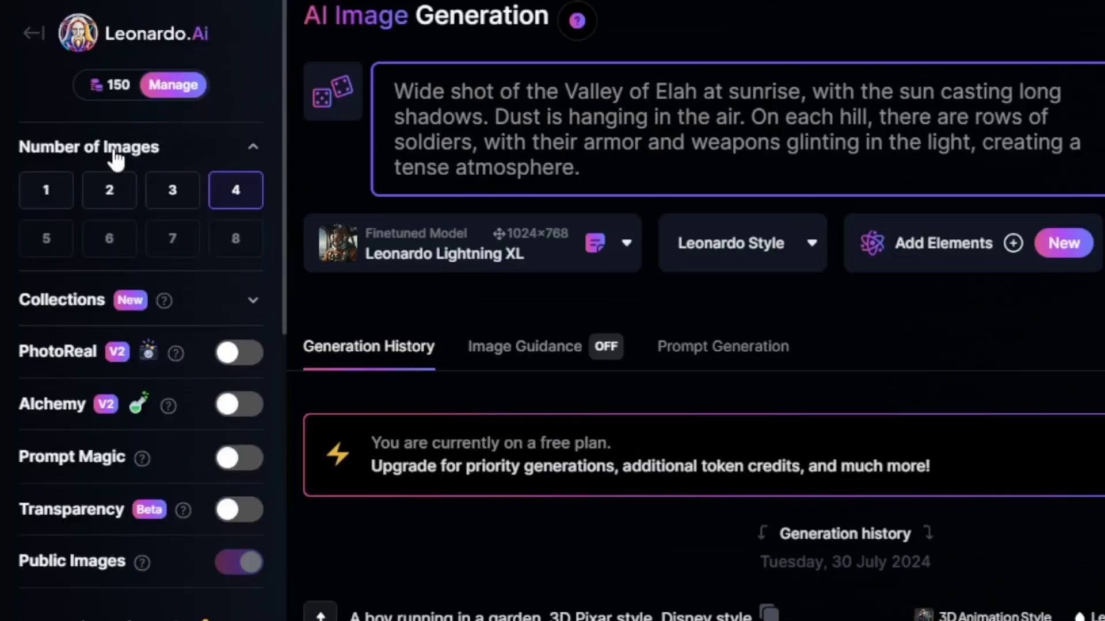
left_click(116, 153)
scroll(115, 153, "down", 5)
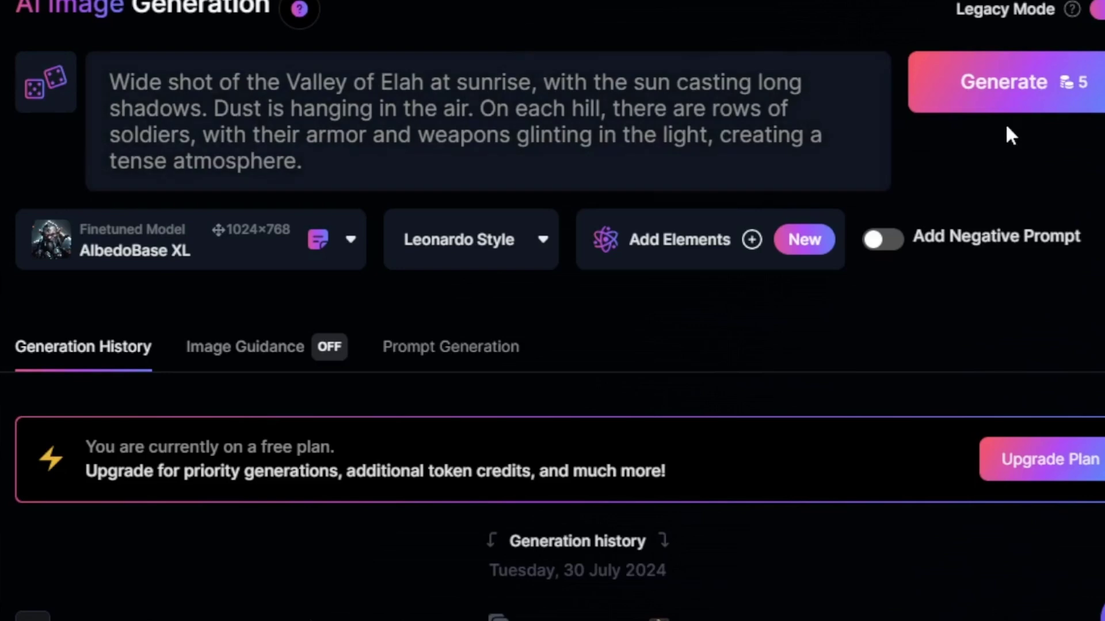
left_click(1026, 92)
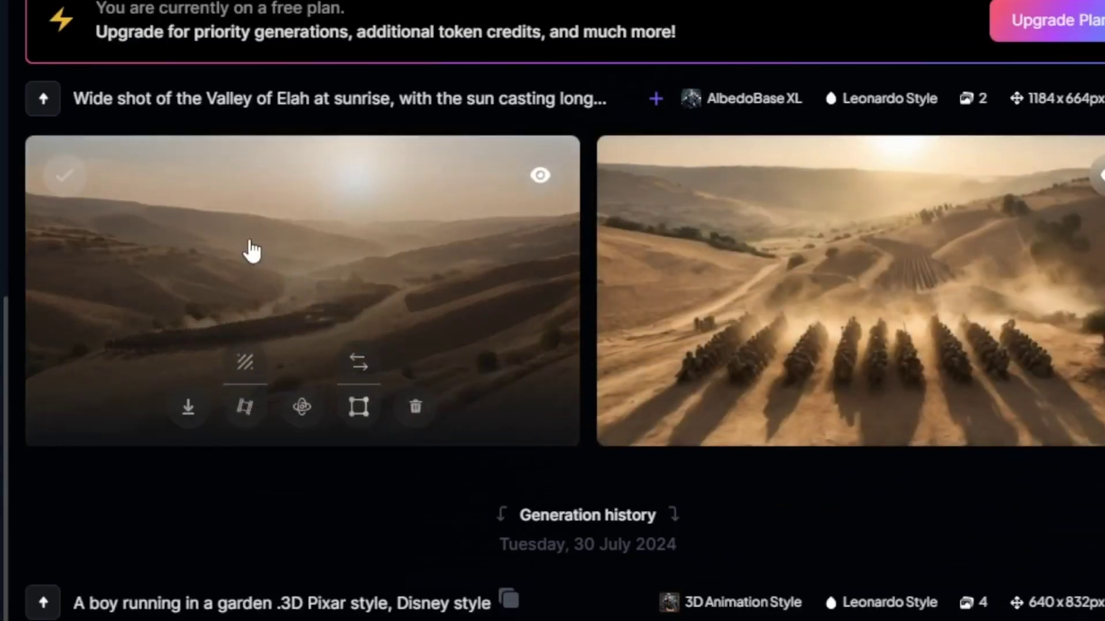
left_click(247, 249)
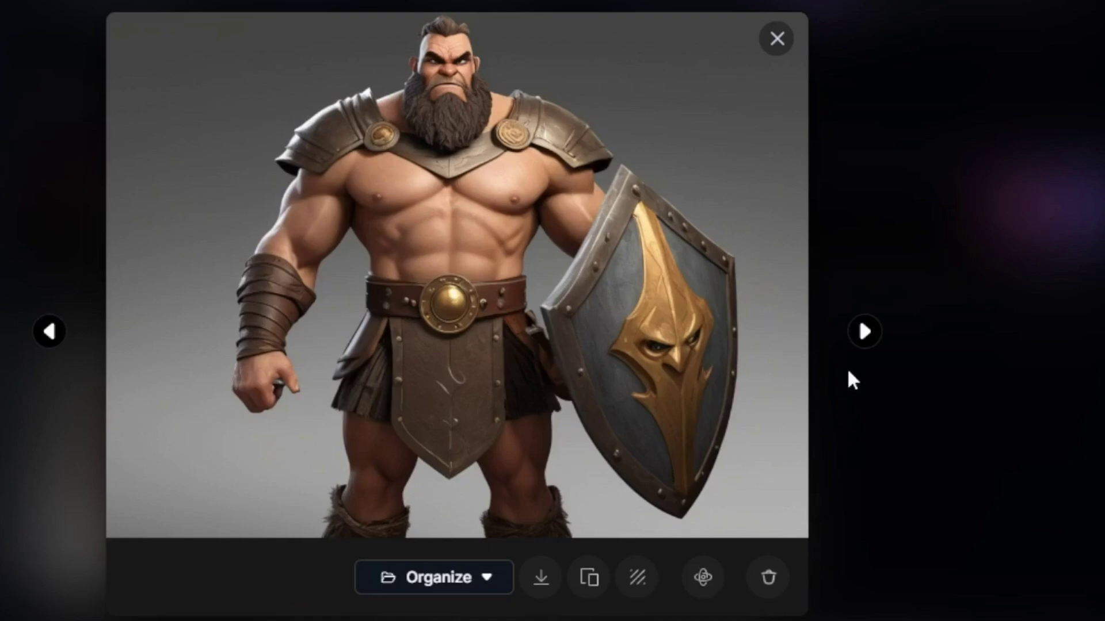
- Compare the two Pixar-style Goliath images at full size and return to the generation history
left_click(865, 331)
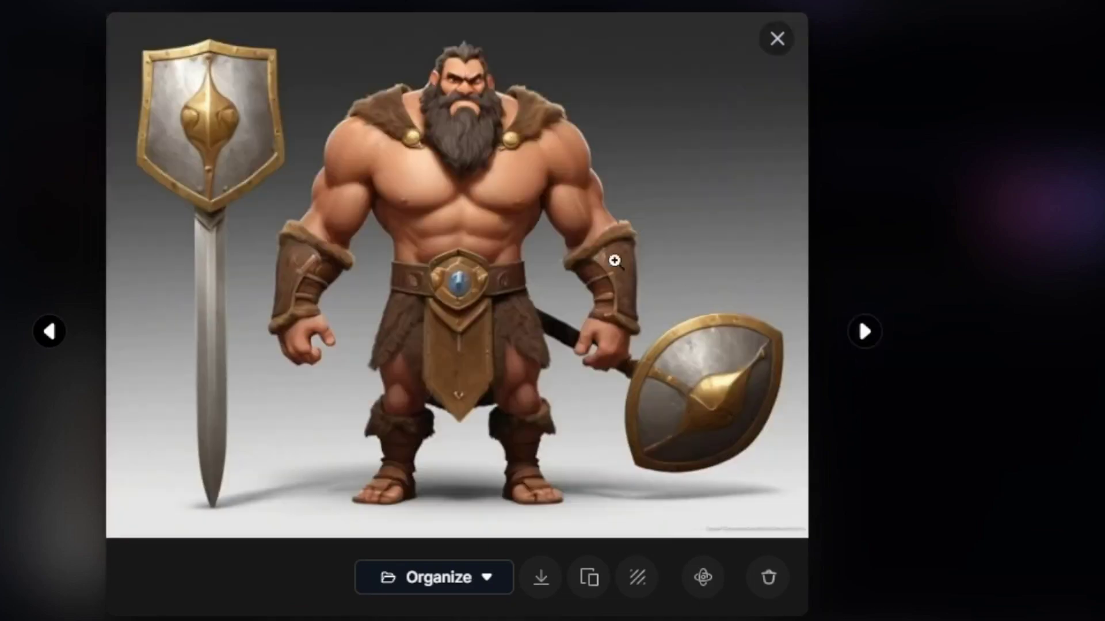
key("Left")
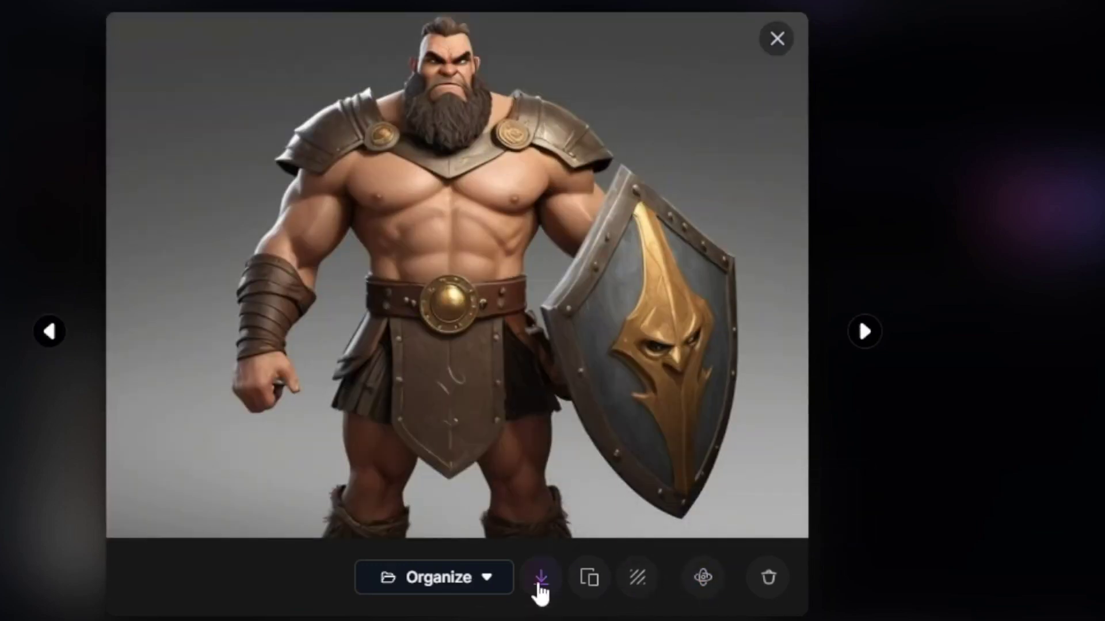
key("Escape")
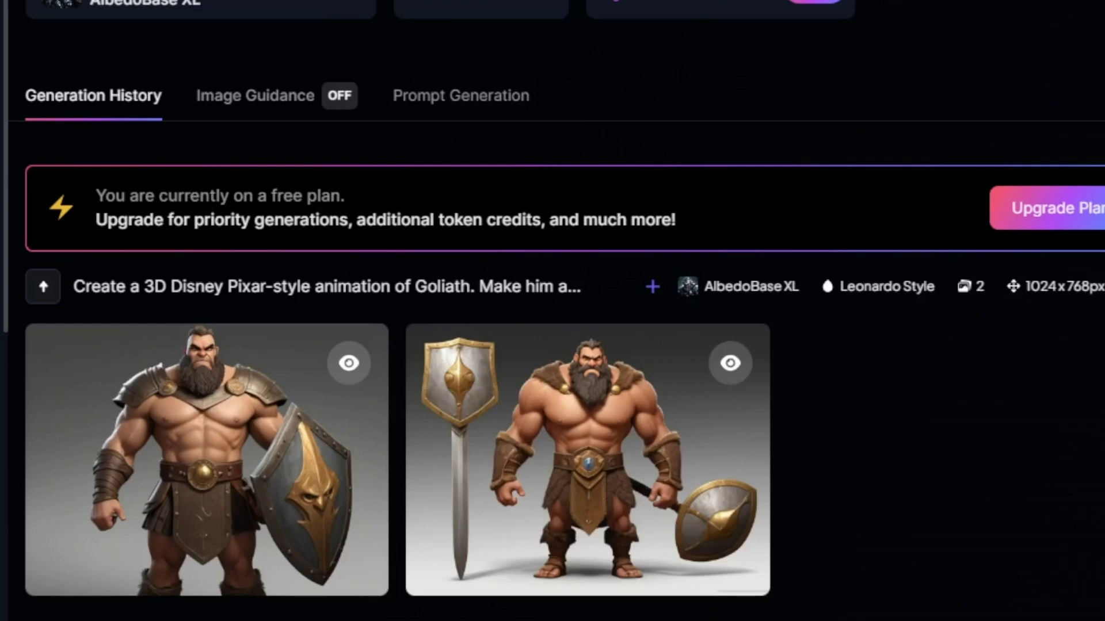
- Generate the Pixar-style images of the young shepherd David and compare the results at full size
scroll(1014, 92, "up", 6)
left_click(1014, 92)
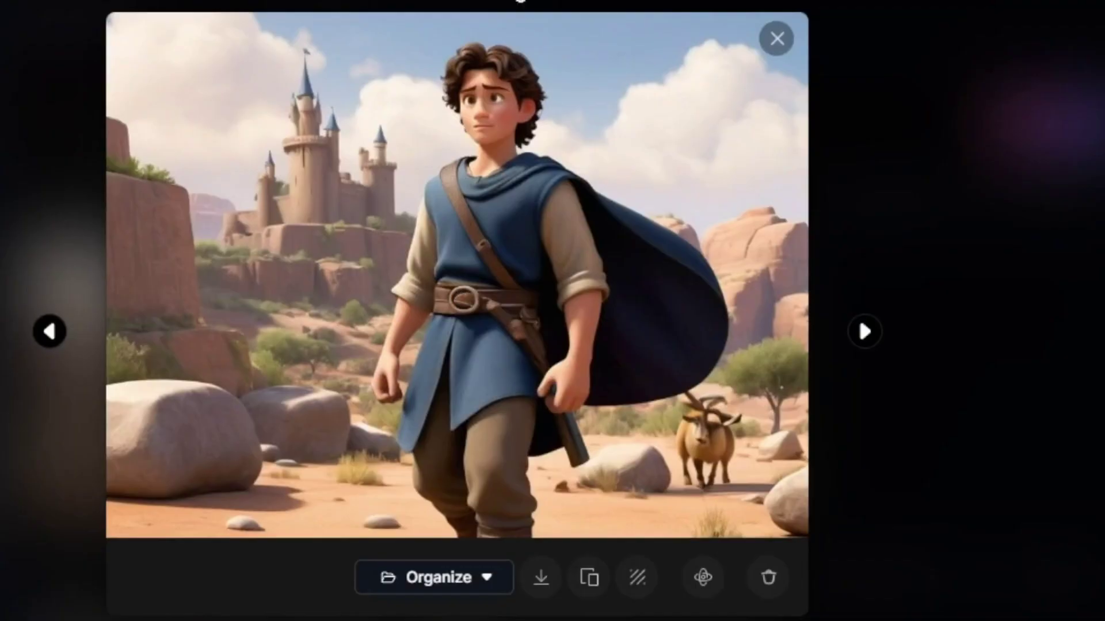
left_click(865, 332)
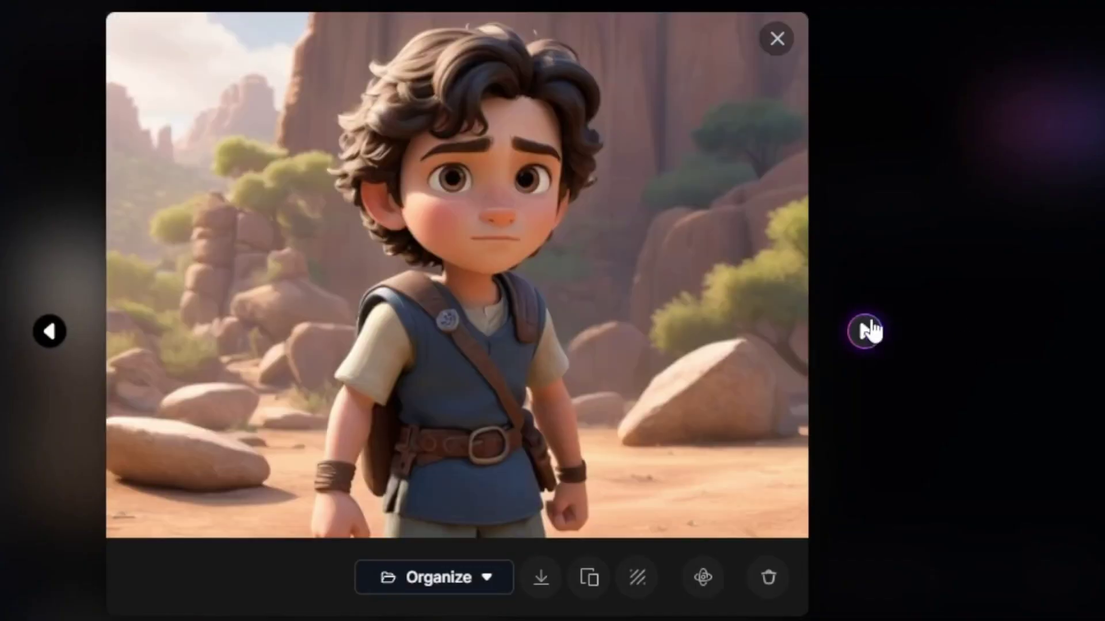
- Compare the David images and the two King Saul images at full size, and download the full-length King Saul with the scepter
left_click(865, 331)
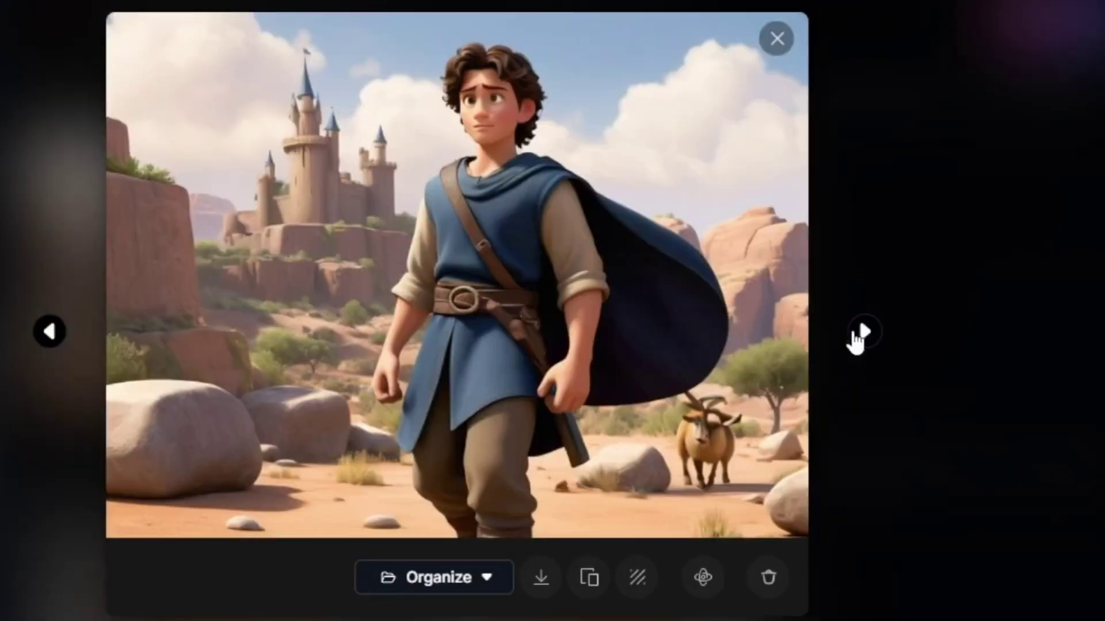
left_click(865, 331)
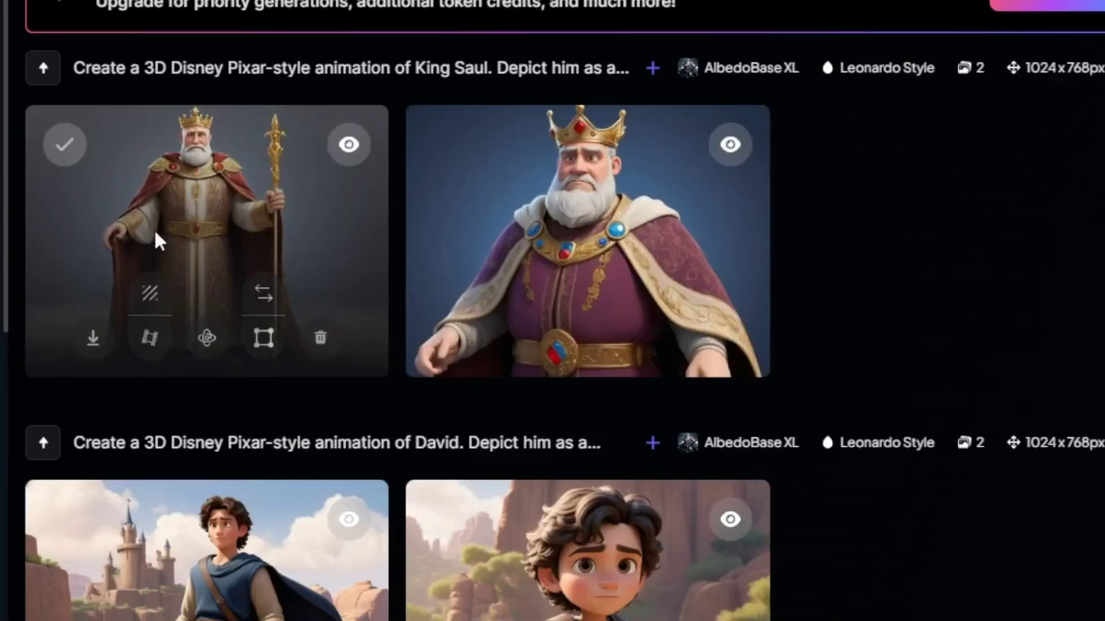
left_click(156, 239)
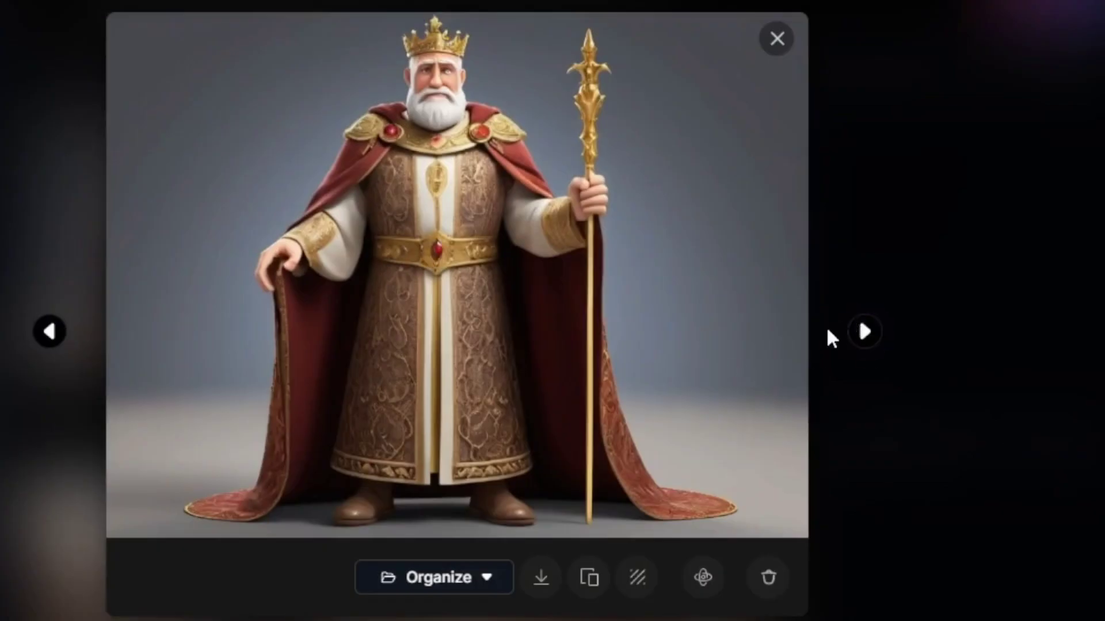
left_click(863, 332)
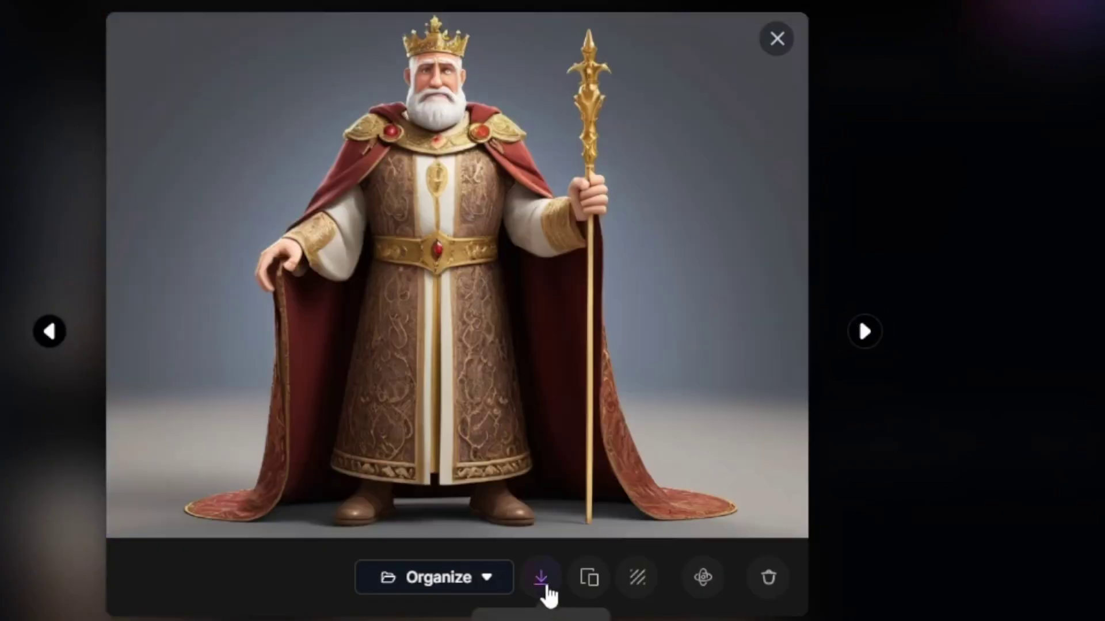
left_click(544, 584)
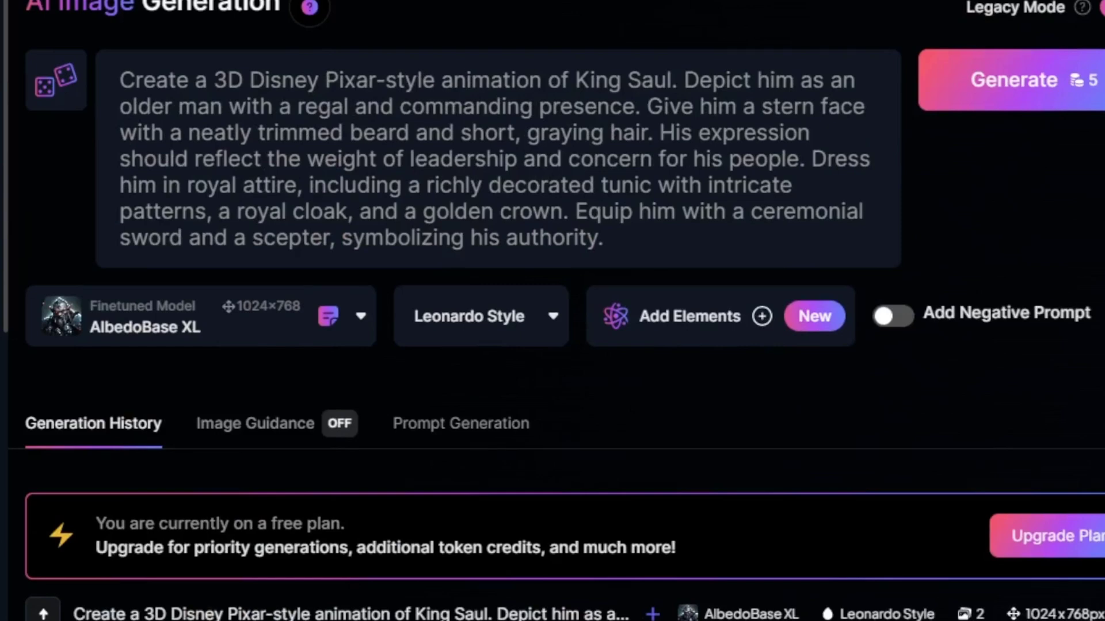
- Replace the prompt with the full-body shot of Goliath in the valley center, open the aspect ratio choices, and browse the Goliath images at full size
left_click(323, 146)
key("ctrl+a")
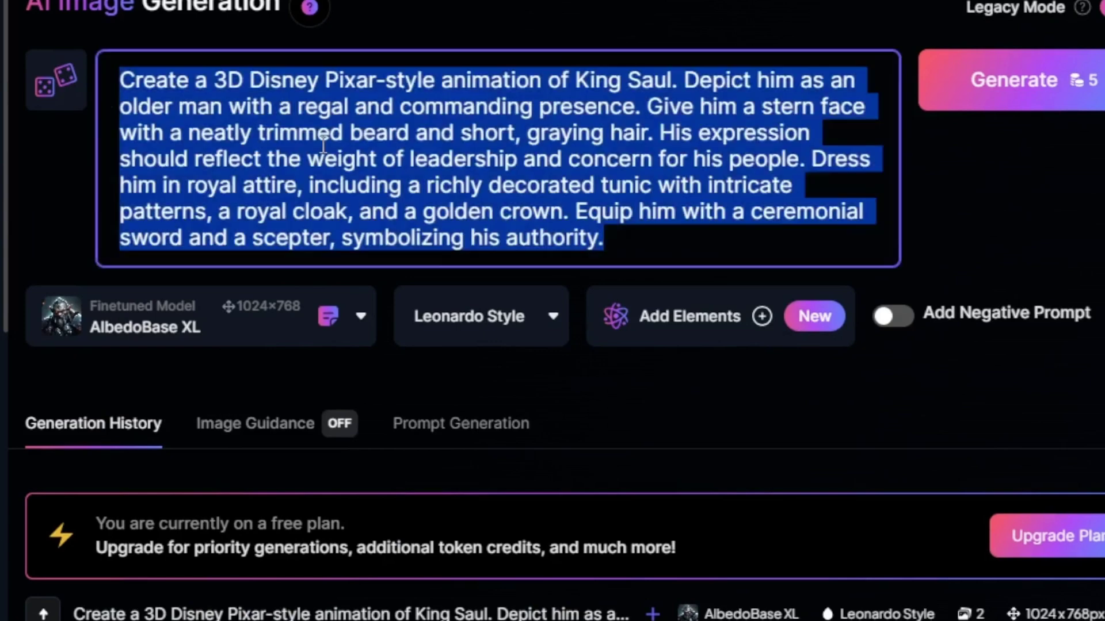
key("ctrl+v")
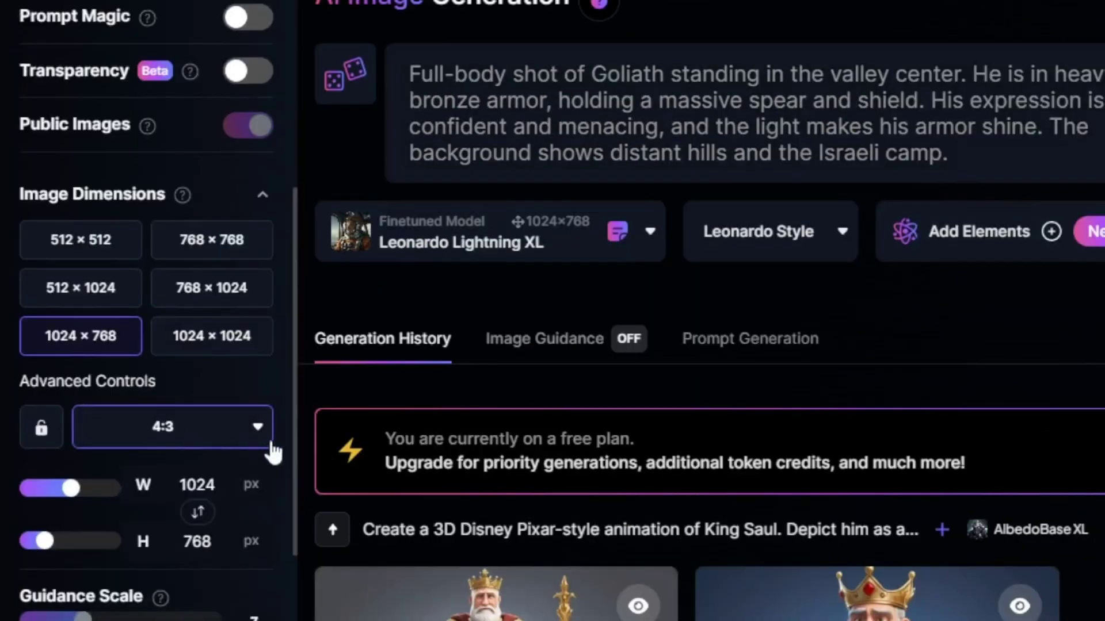
left_click(259, 432)
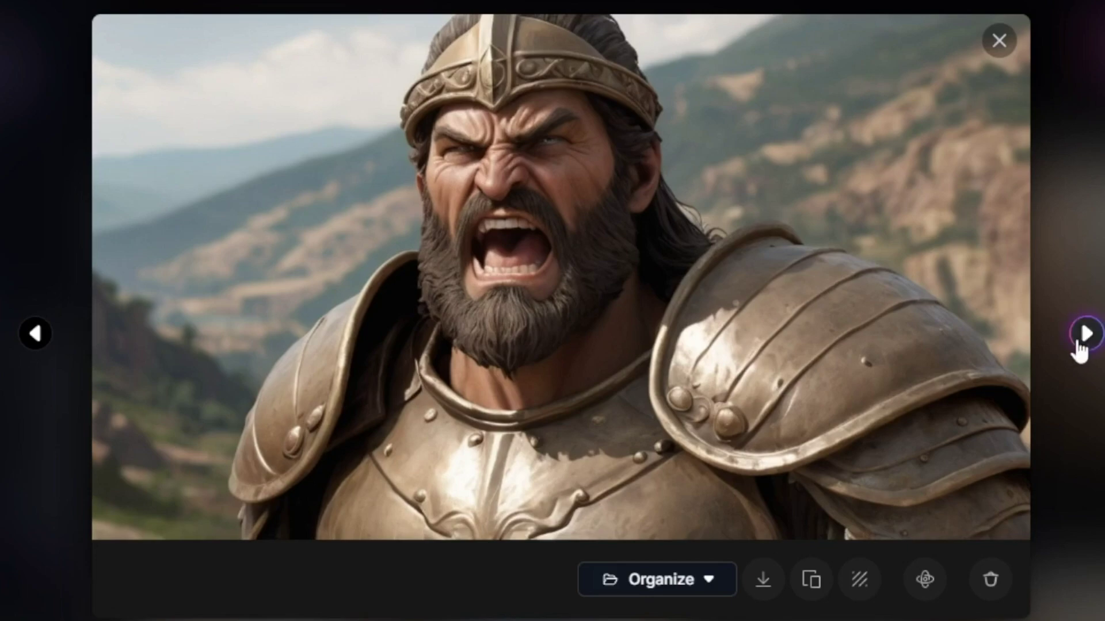
left_click(1087, 333)
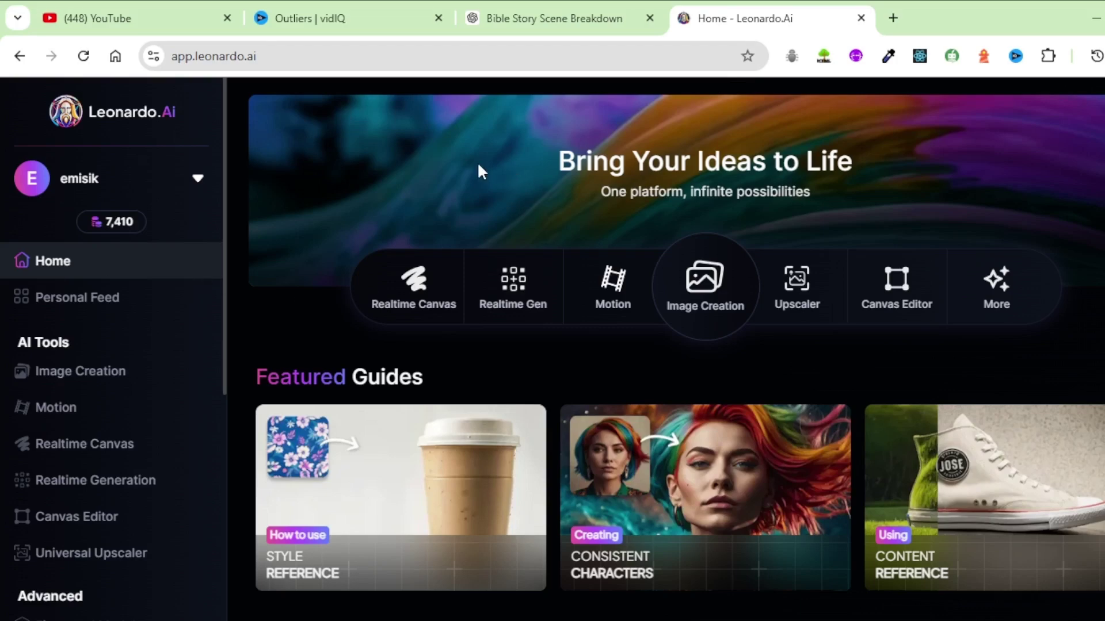
- Find the full-body shot of Goliath in fur-trimmed armor in the personal feed and inspect it at full size
left_click(91, 305)
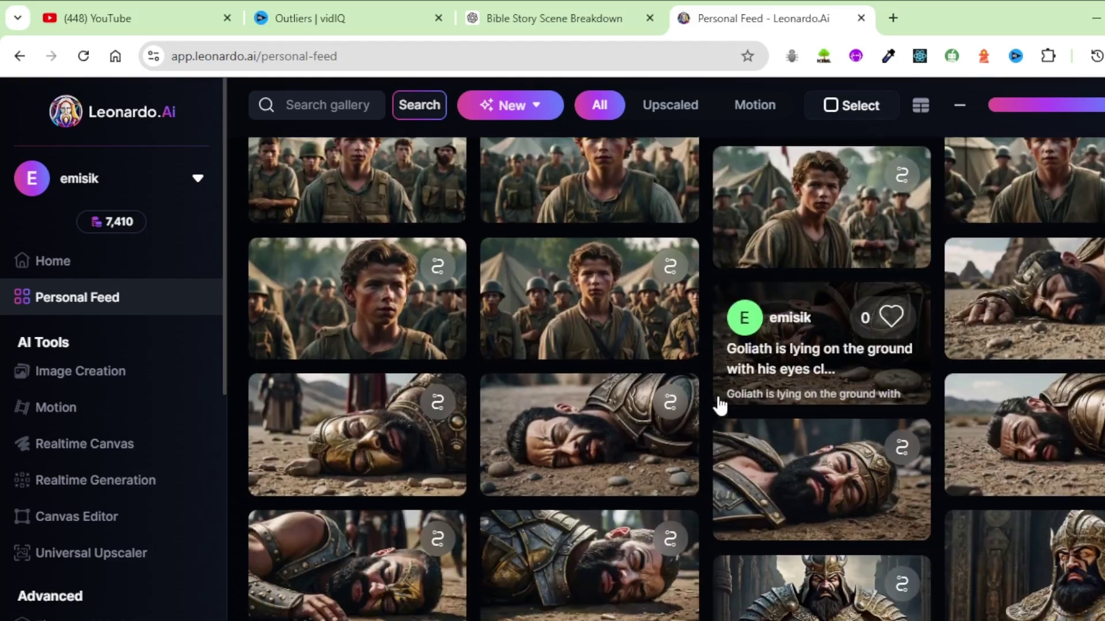
scroll(720, 406, "down", 10)
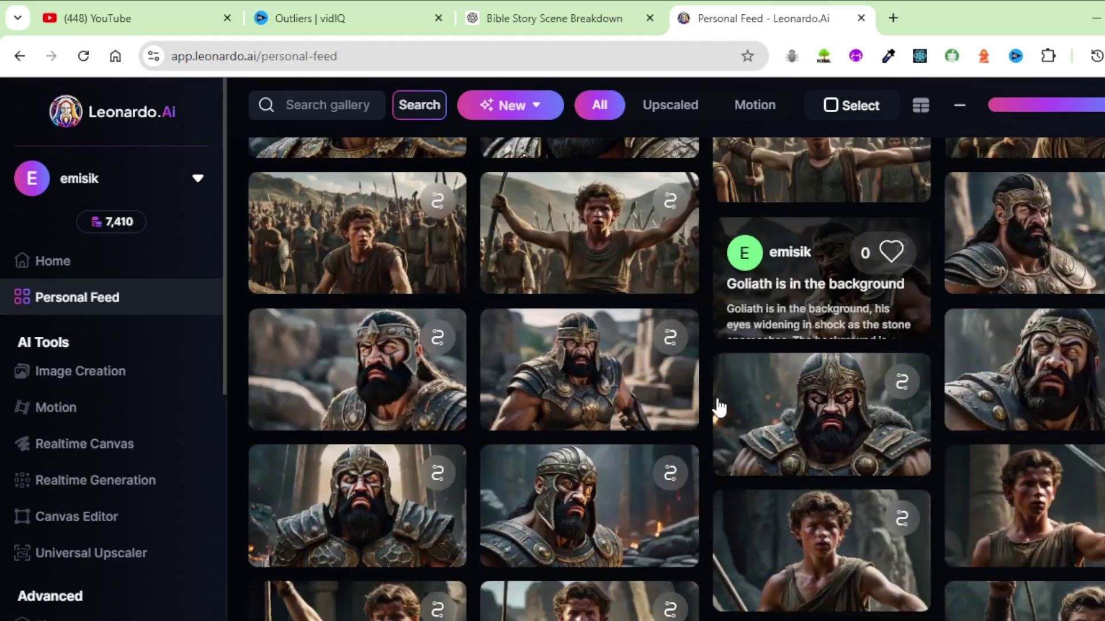
scroll(719, 406, "down", 3)
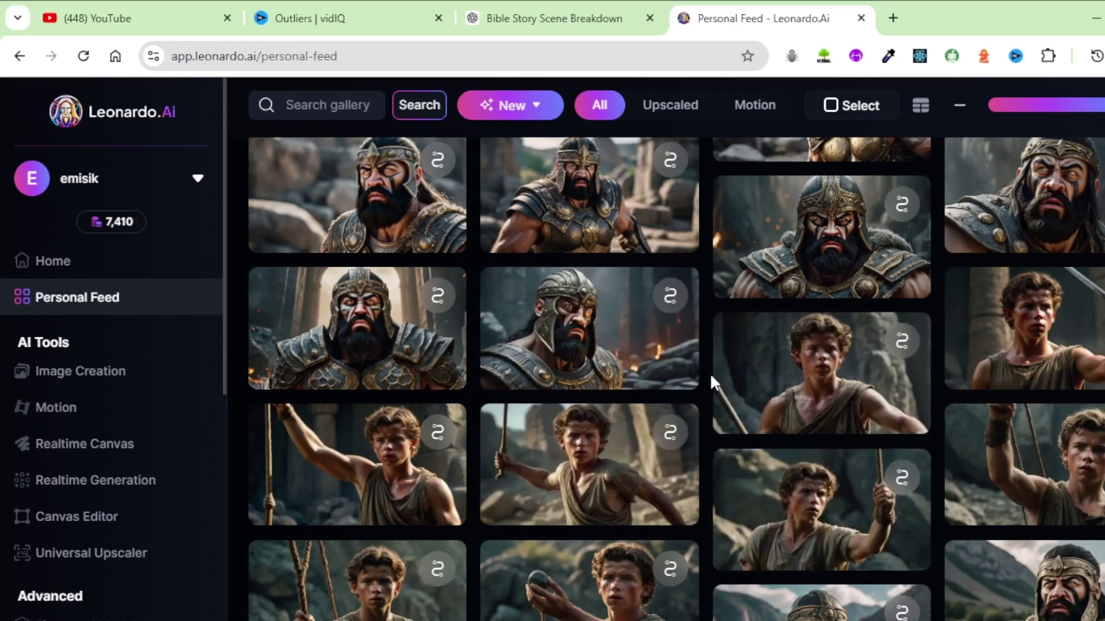
scroll(710, 373, "down", 10)
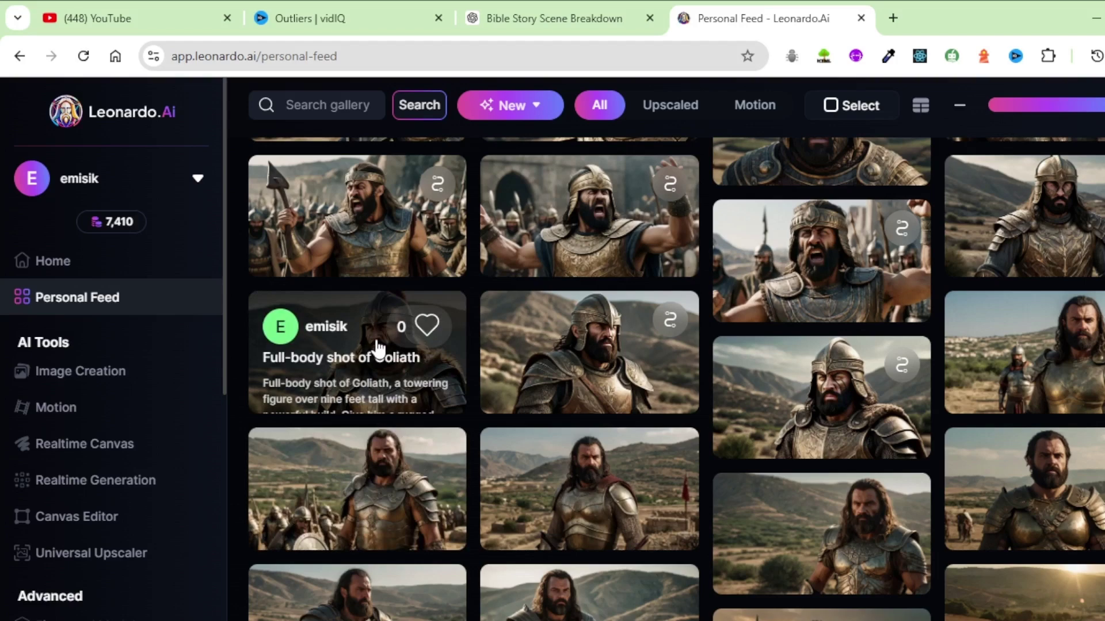
left_click(376, 348)
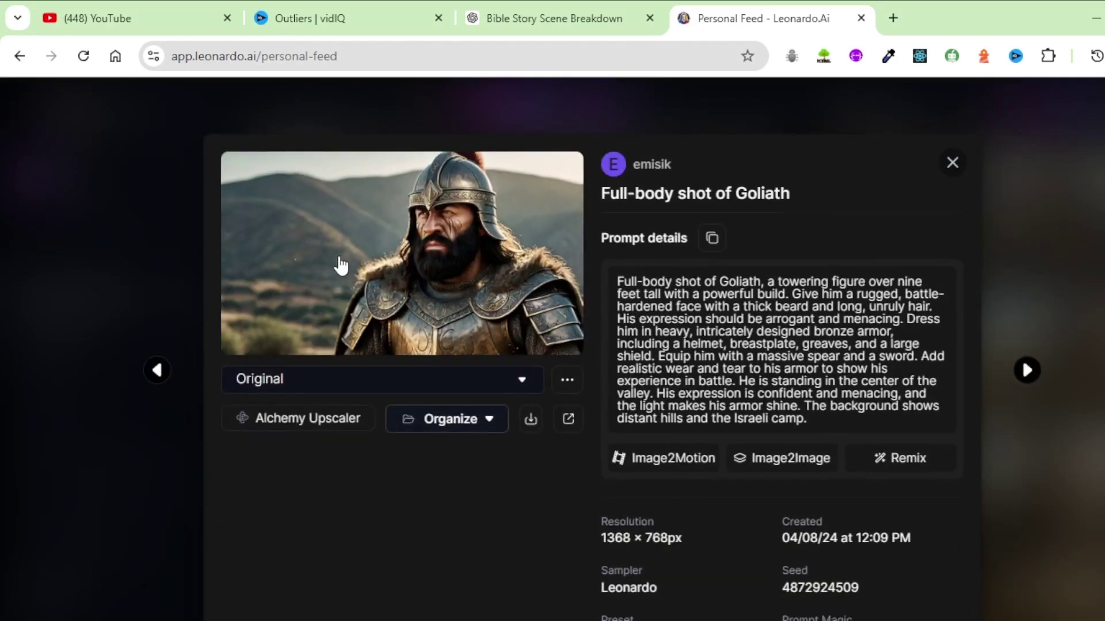
left_click(342, 265)
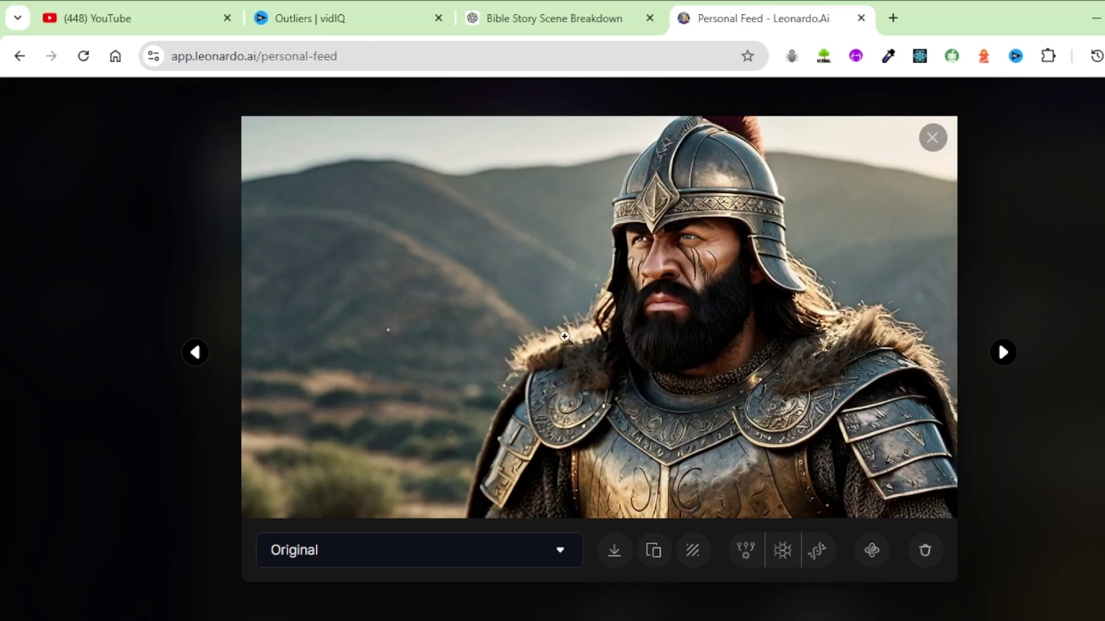
left_click(932, 138)
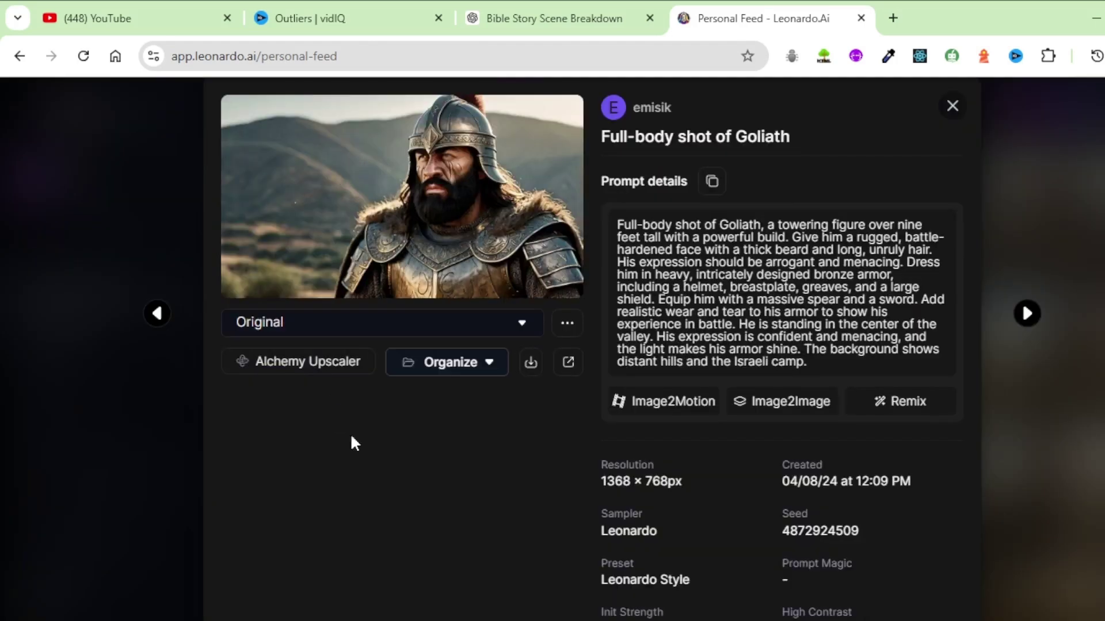
- Generate a motion video from the full-body Goliath image, play it at full size, and download it as MP4
left_click(676, 410)
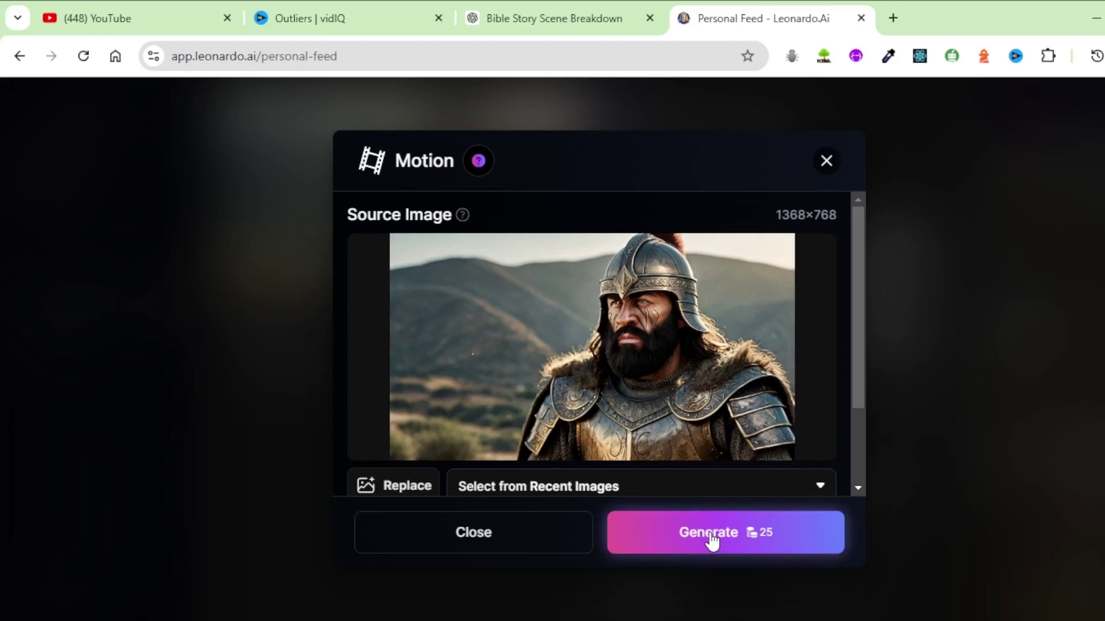
left_click(710, 538)
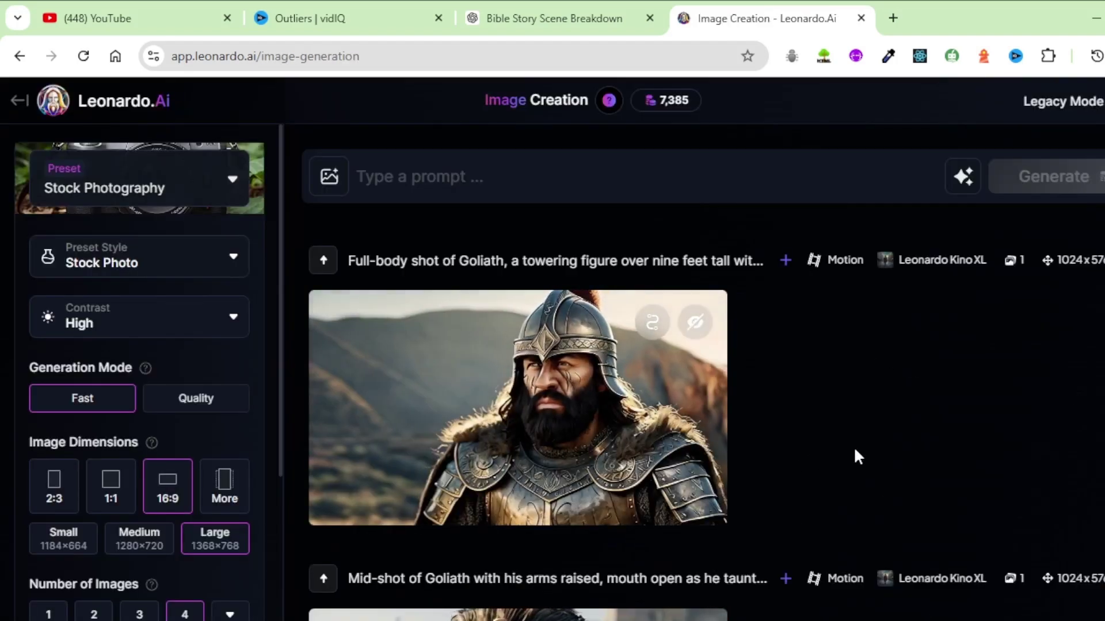
left_click(521, 403)
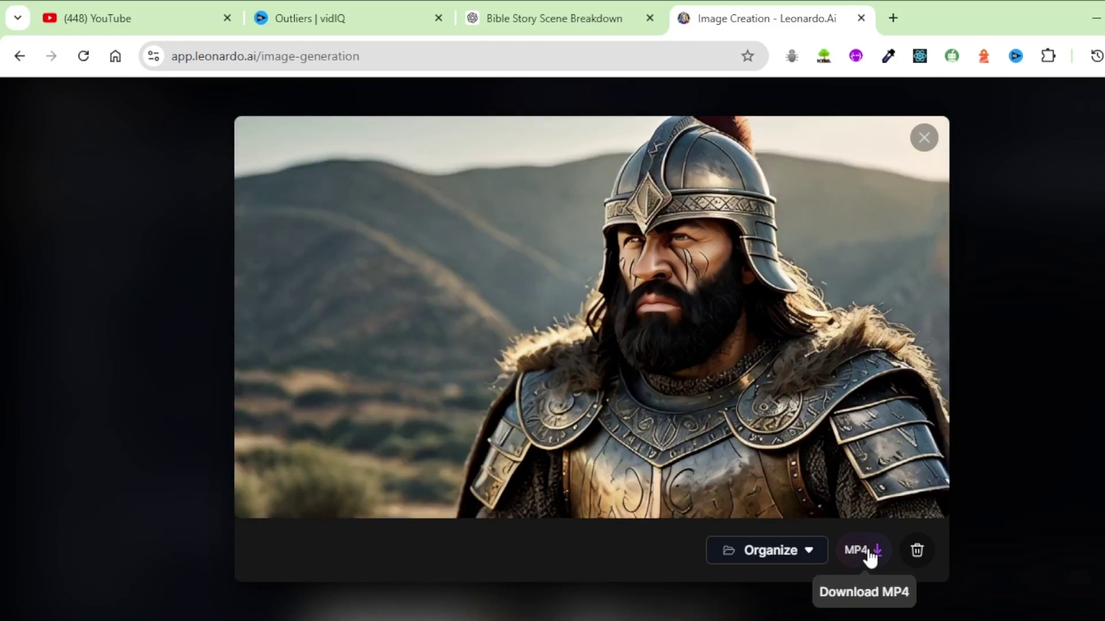
left_click(869, 551)
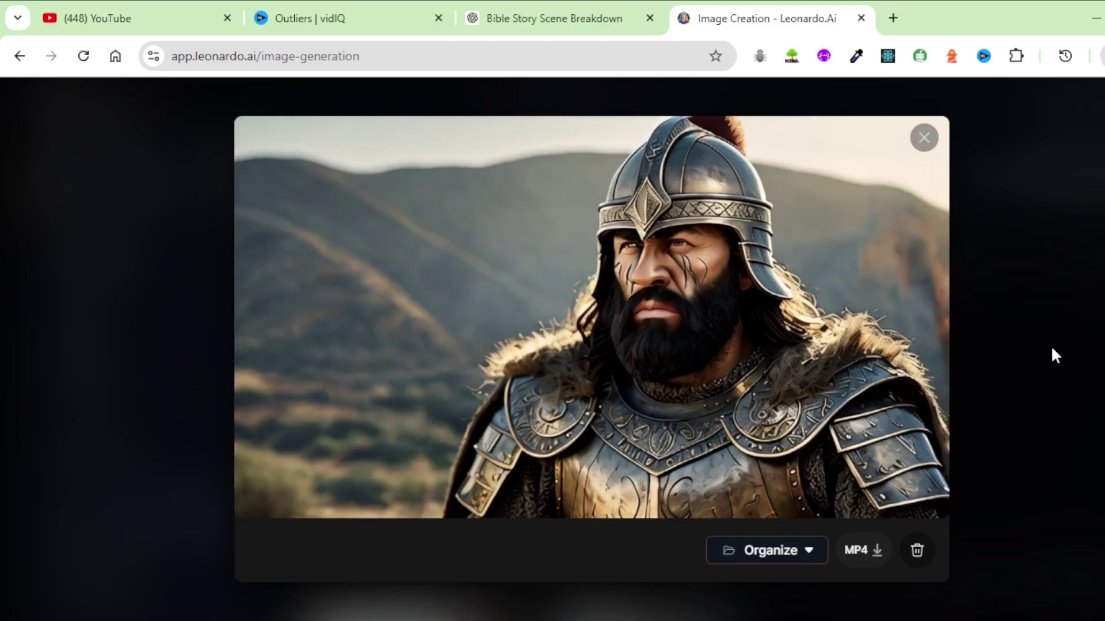
left_click(1052, 352)
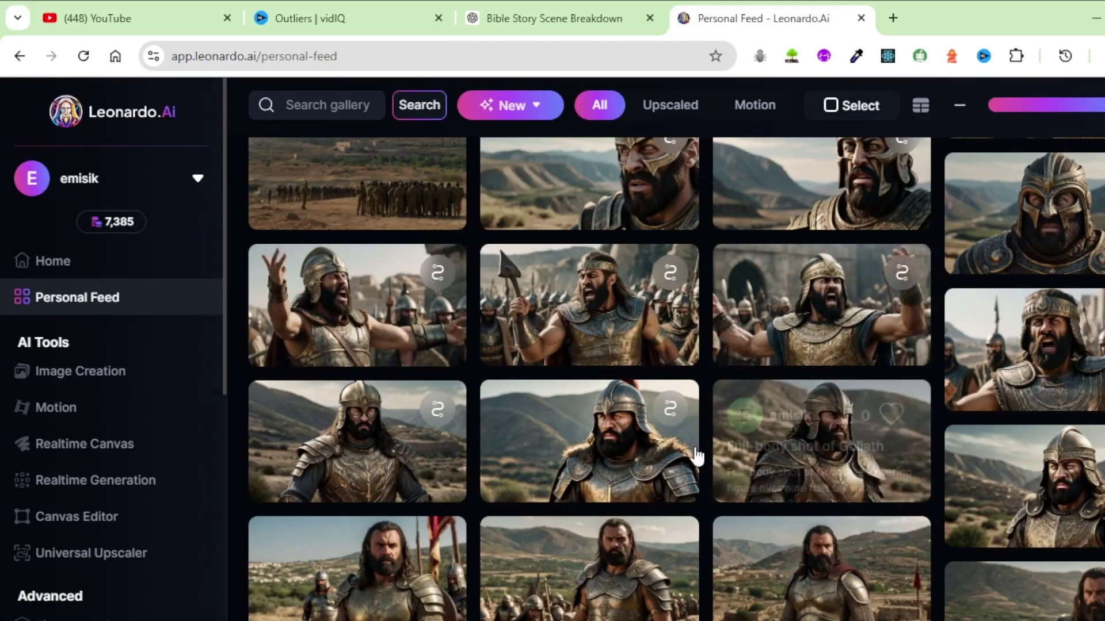
- Generate a motion video from the mid-shot of Goliath taunting the Israelites with his arms raised
left_click(590, 305)
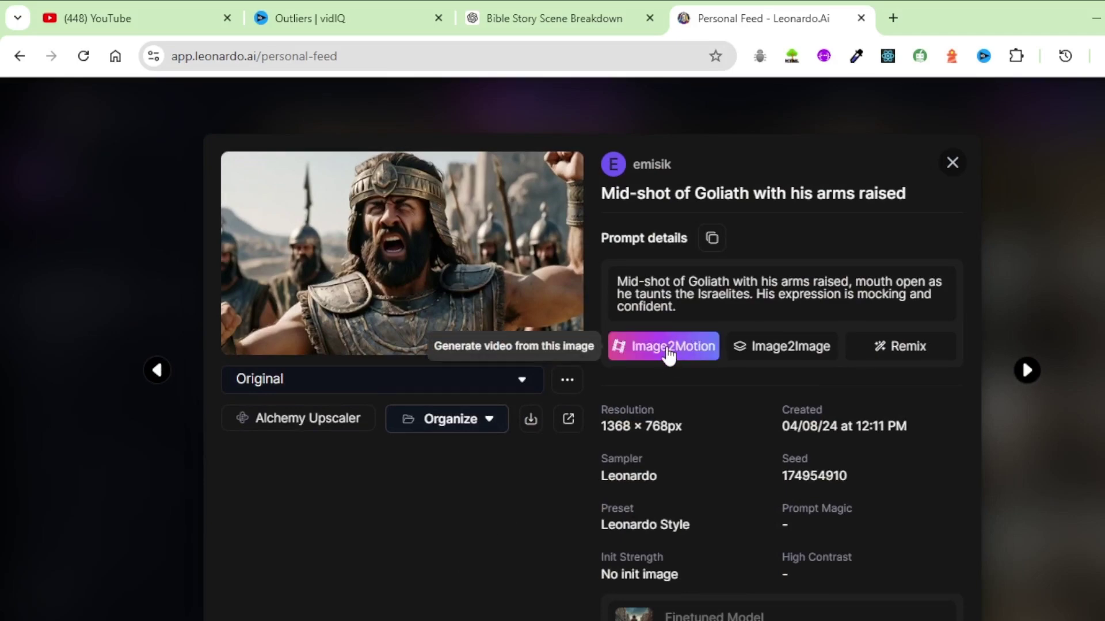
left_click(643, 358)
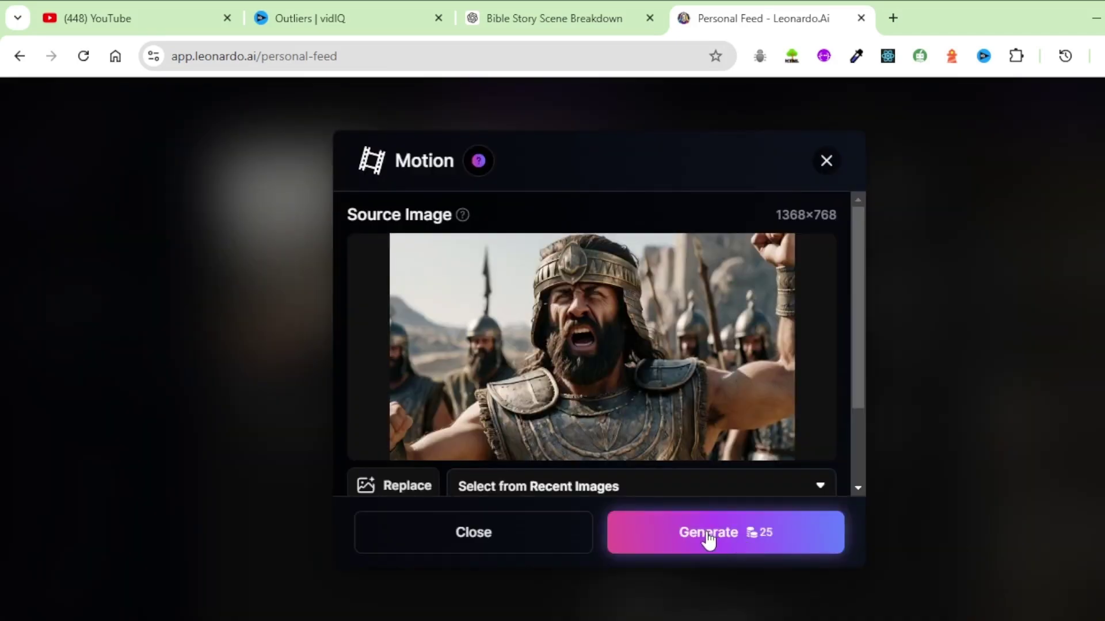
left_click(709, 534)
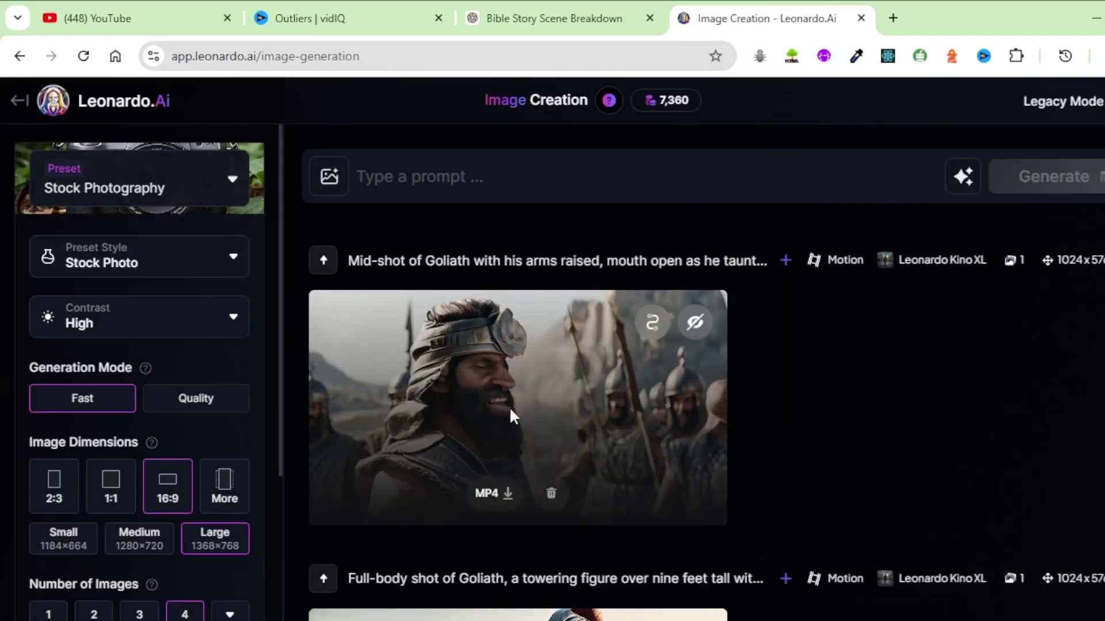
- Play the video of Goliath with raised arms, review its details in the personal feed, and download it as MP4
left_click(509, 407)
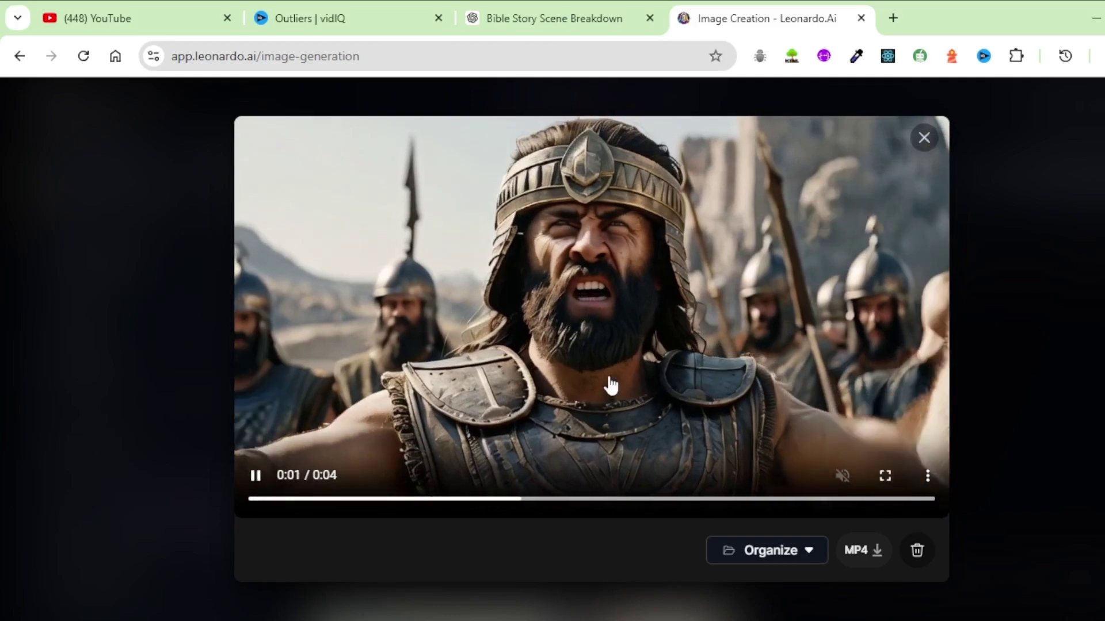
left_click(923, 140)
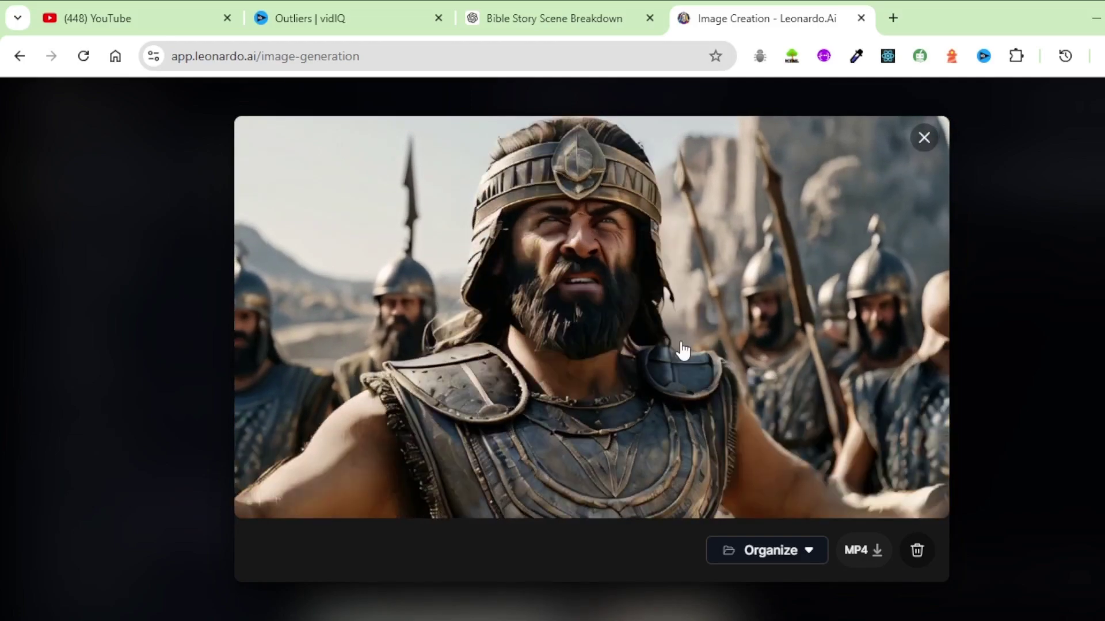
left_click(690, 391)
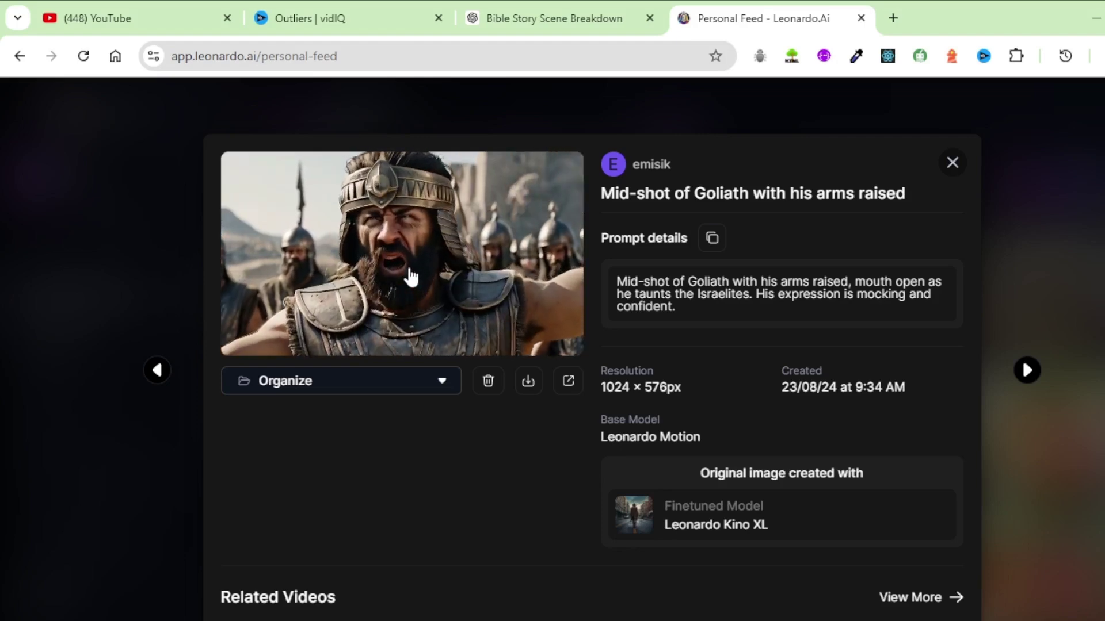
left_click(950, 165)
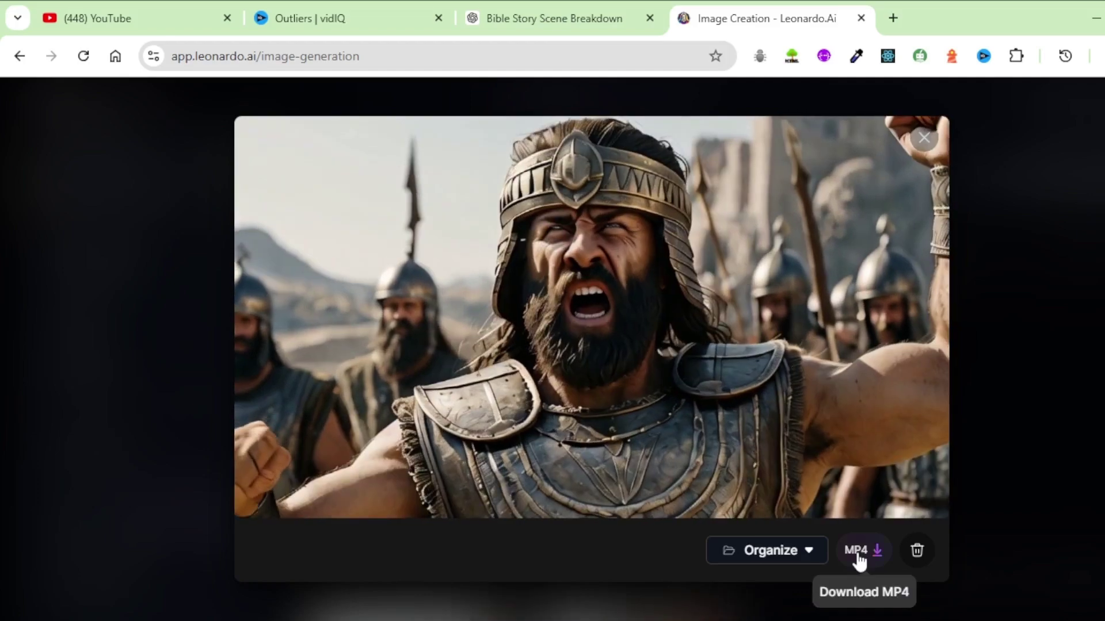
left_click(862, 561)
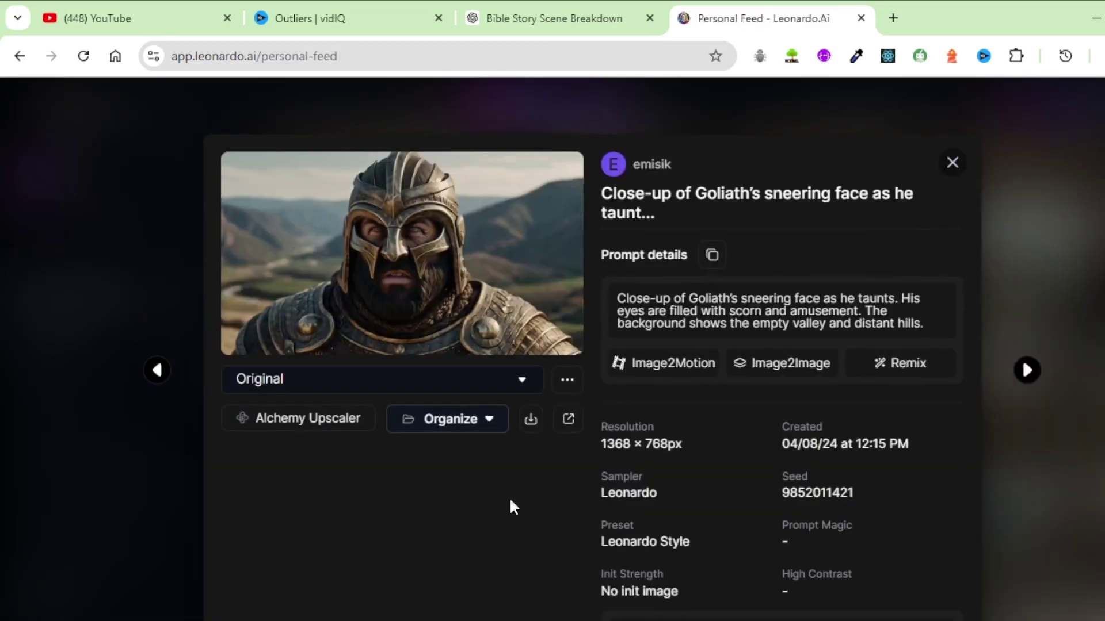
- Inspect the close-up of Goliath's sneering face at full size and generate a motion video from it
left_click(512, 334)
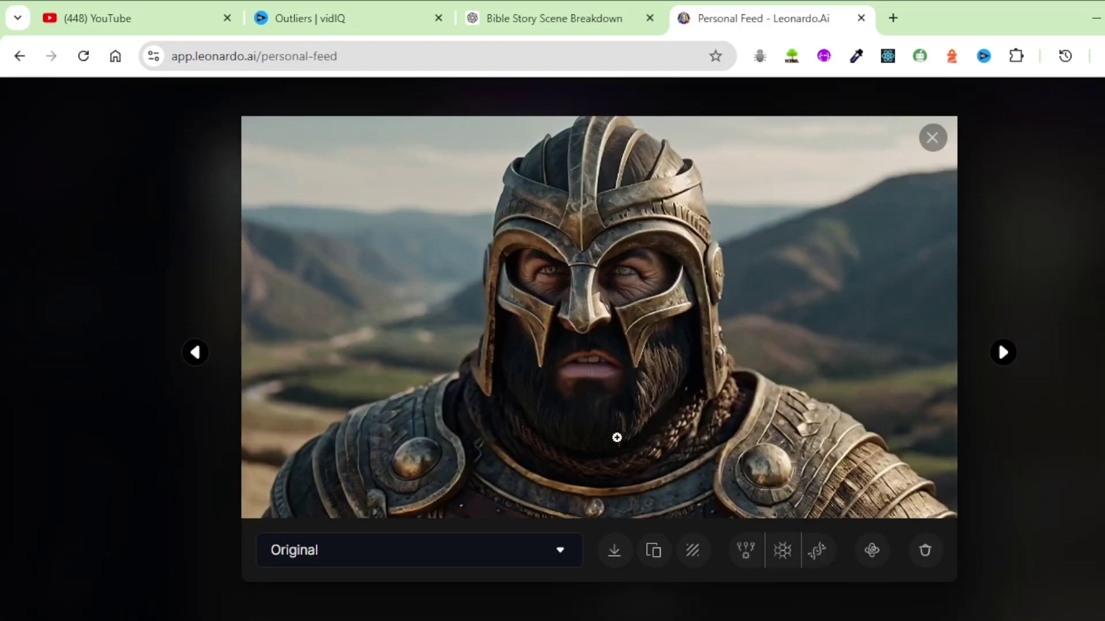
left_click(921, 141)
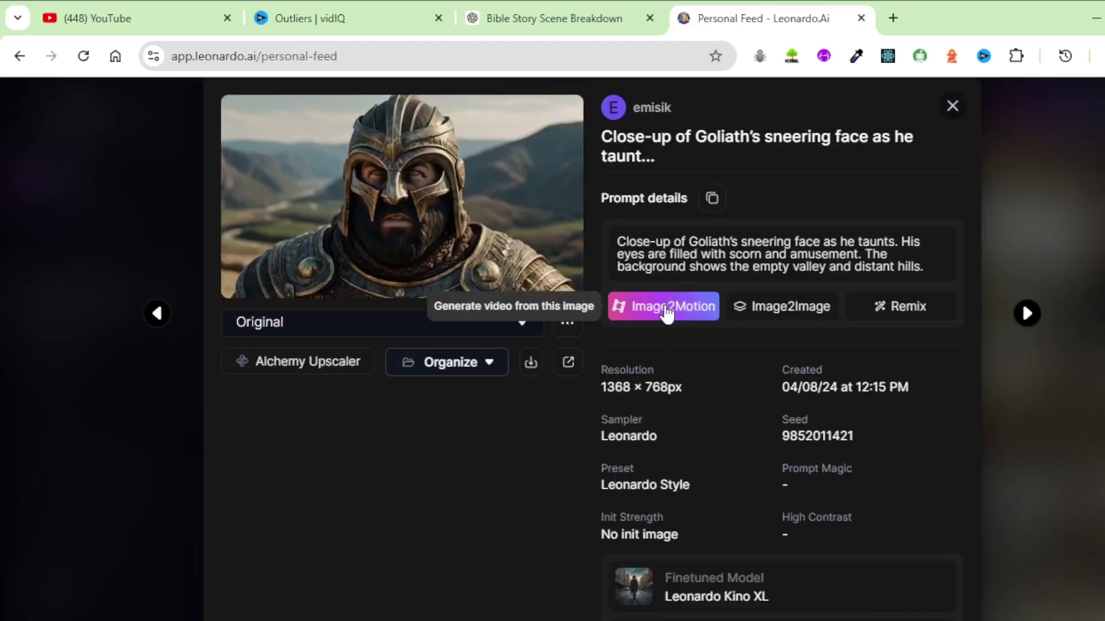
left_click(668, 314)
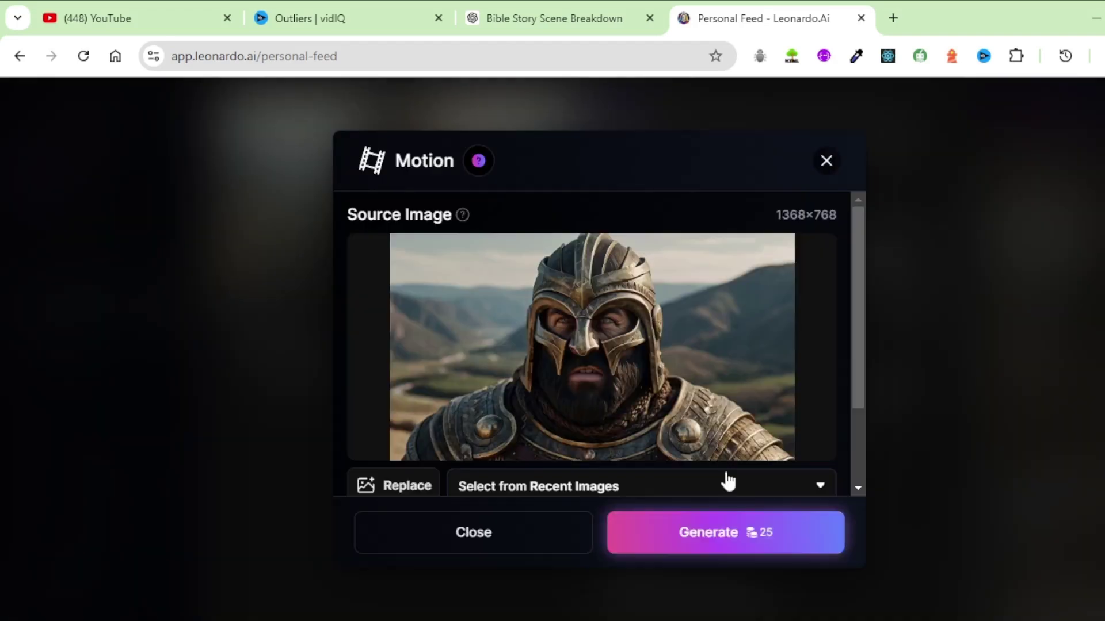
left_click(726, 532)
- Generate a motion video from the mid-shot of David arriving at the battlefield, play it, and close the preview
left_click(417, 443)
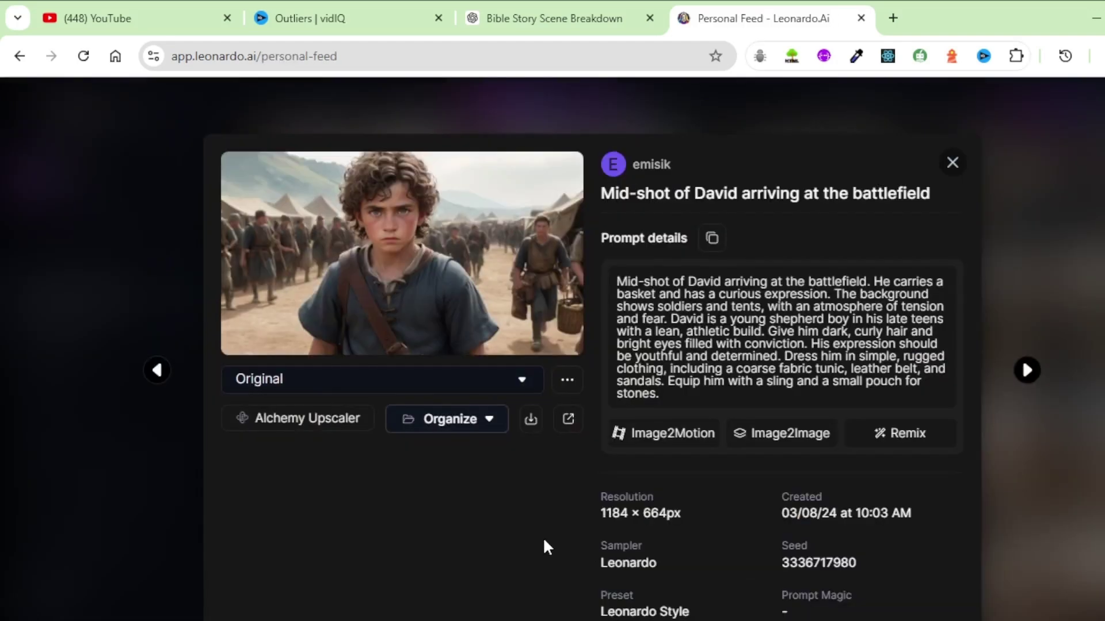
left_click(648, 433)
left_click(722, 536)
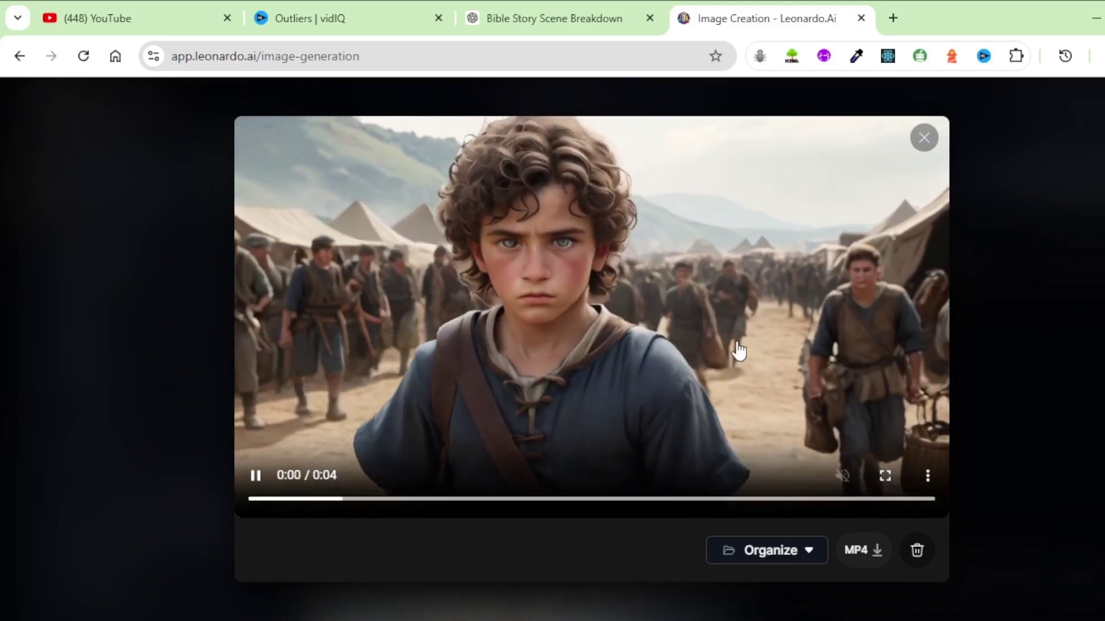
key("Escape")
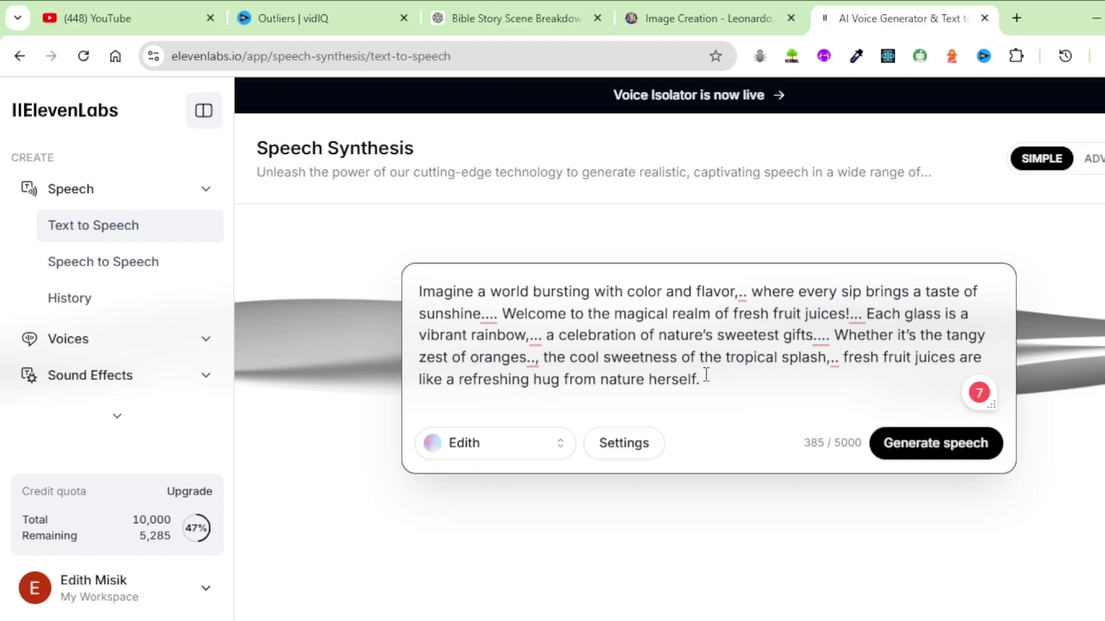
- Copy the opening narration from ChatGPT's scene table into the ElevenLabs text: "In the Valley of Elah, two armies faced off."
left_click(487, 18)
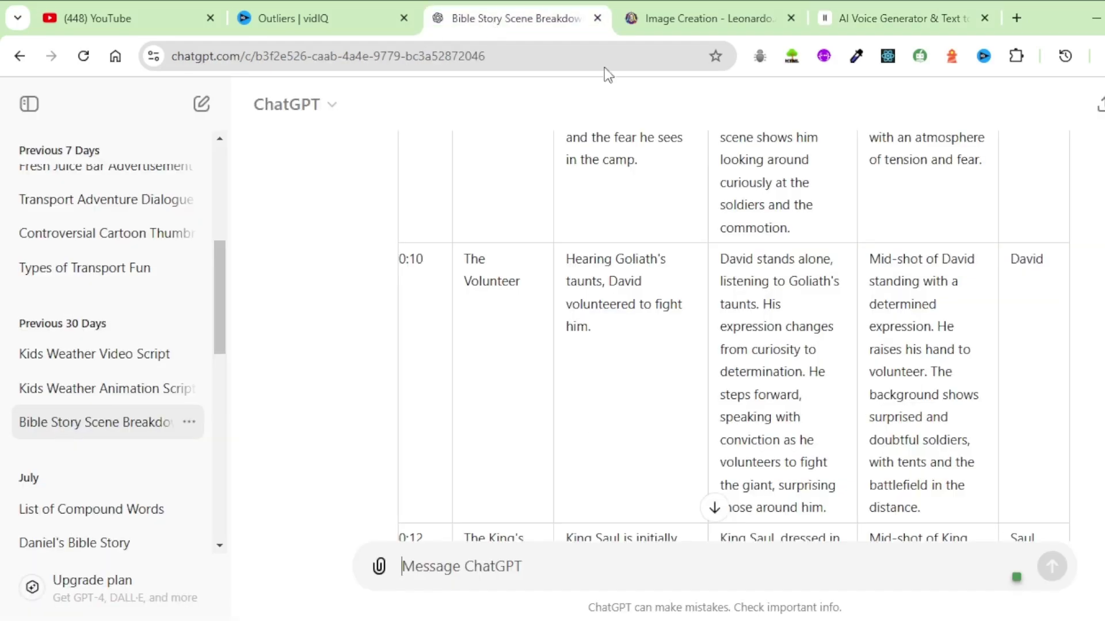
scroll(663, 316, "up", 5)
scroll(682, 339, "up", 15)
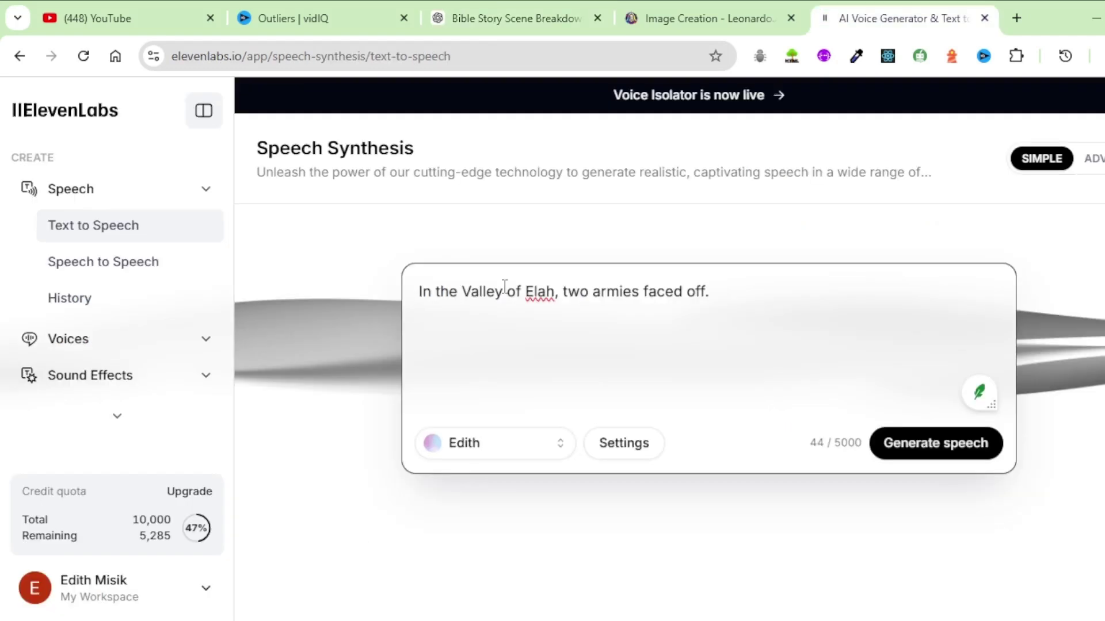
- Preview the recently used voice tagged Confident and Advertisement, select it, and generate speech from the opening narration
left_click(479, 445)
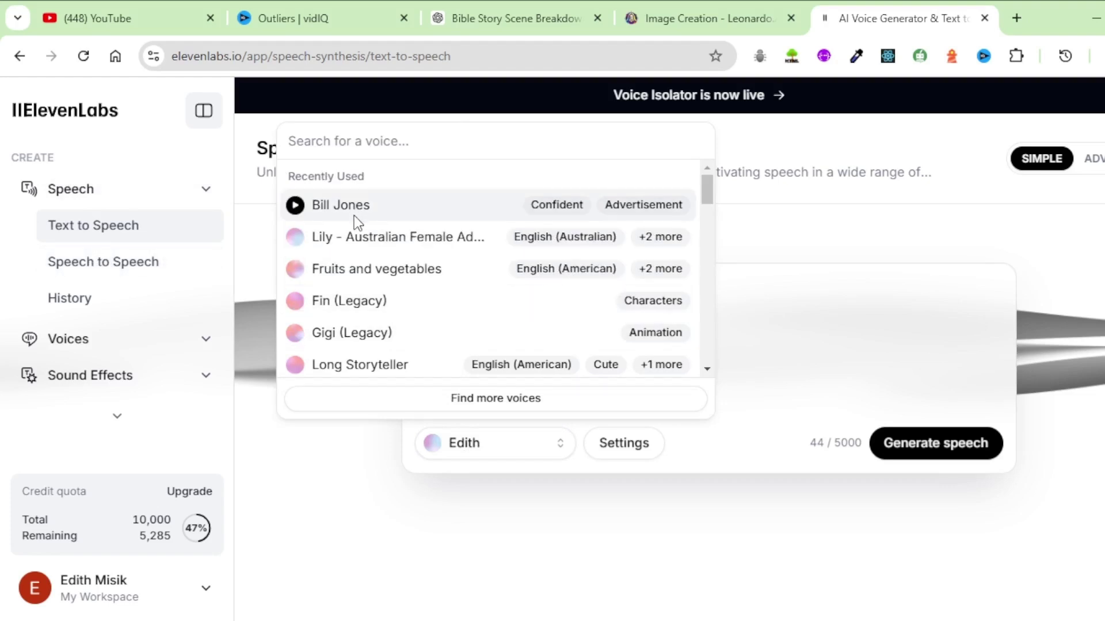
left_click(295, 202)
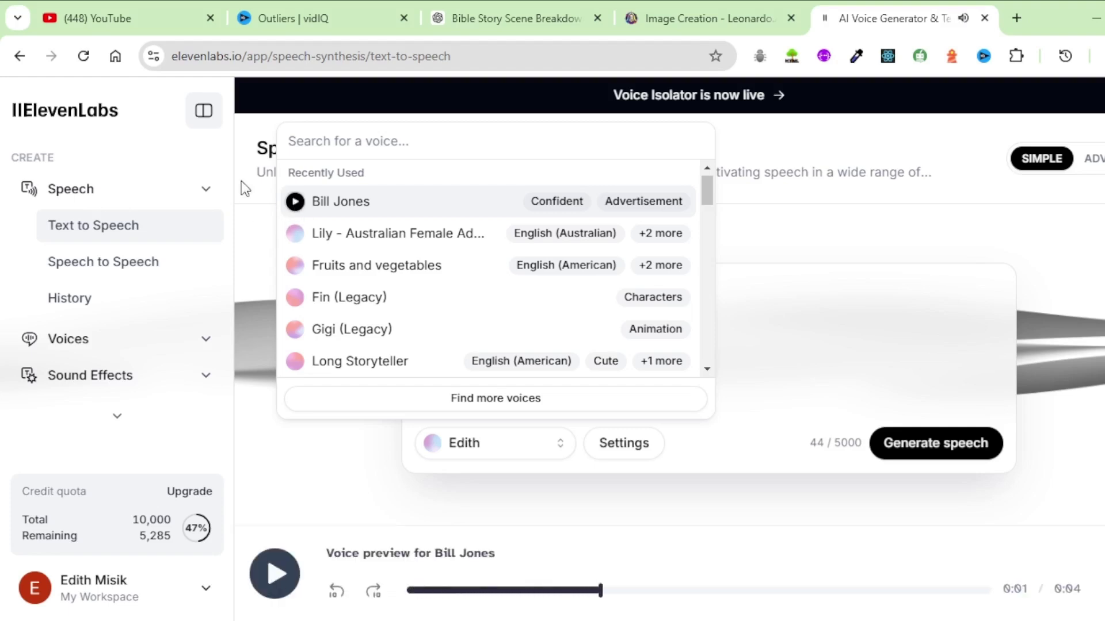
key("Return")
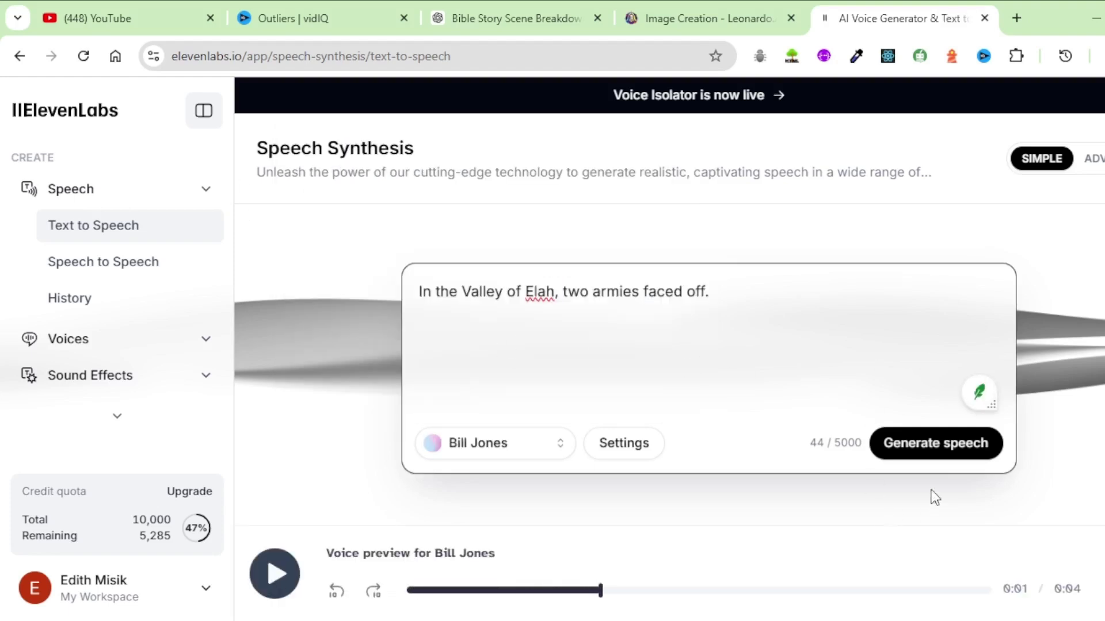
left_click(919, 450)
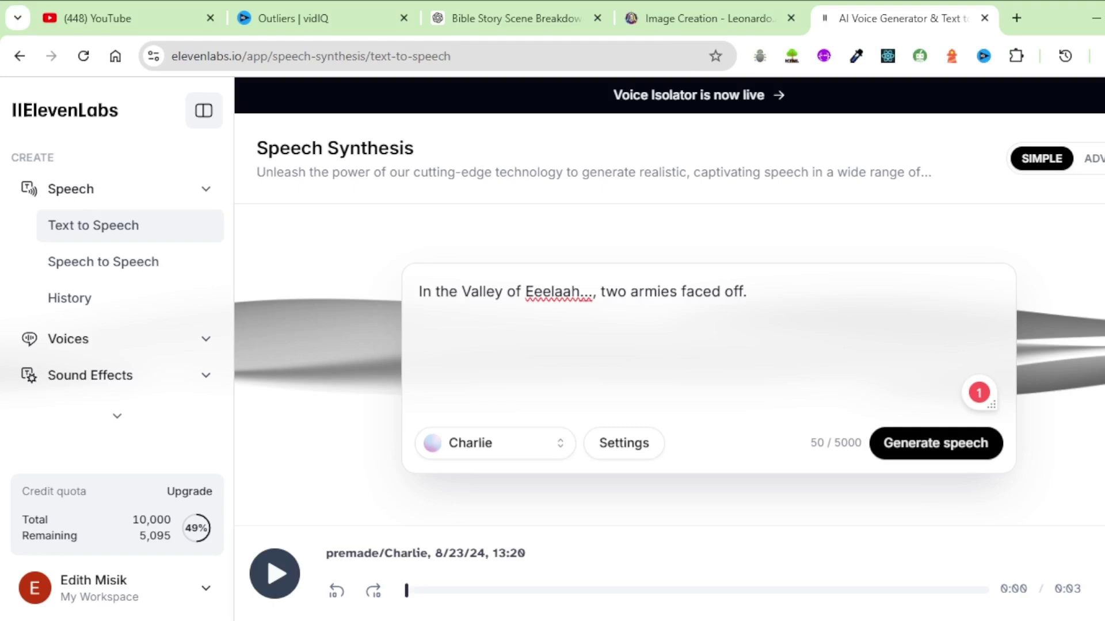
- Replace the narration with "The Philistines had a champion, Goliath, a giant warrior." and generate its speech in the Charlie voice
left_click(853, 302)
key("ctrl+a")
type("The Philistines had a champion, Goliath, a giant warrior.")
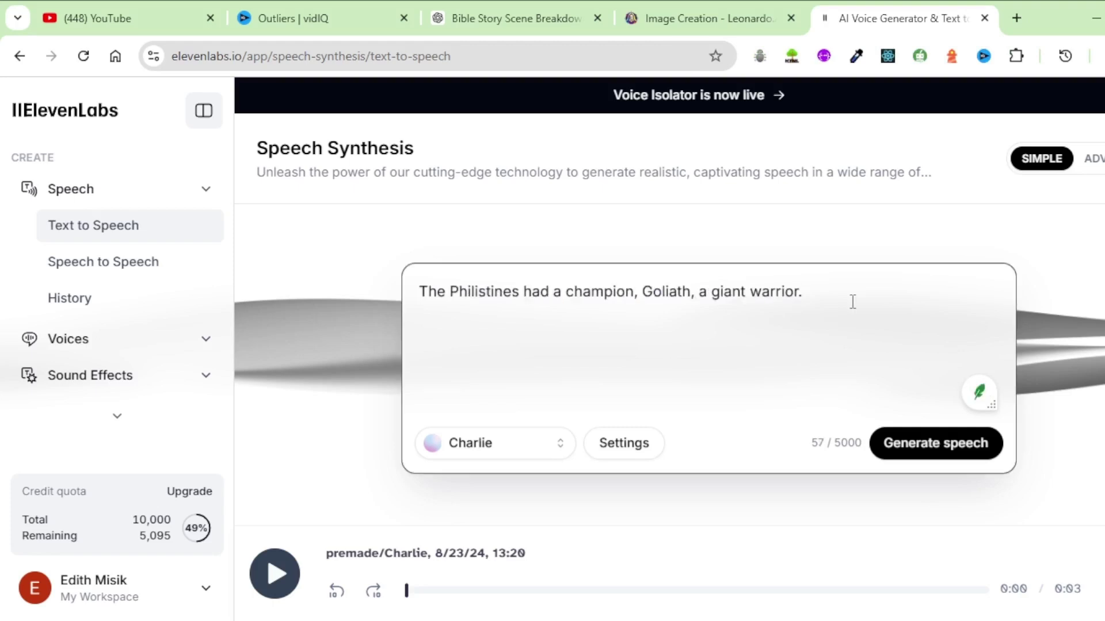
left_click(926, 445)
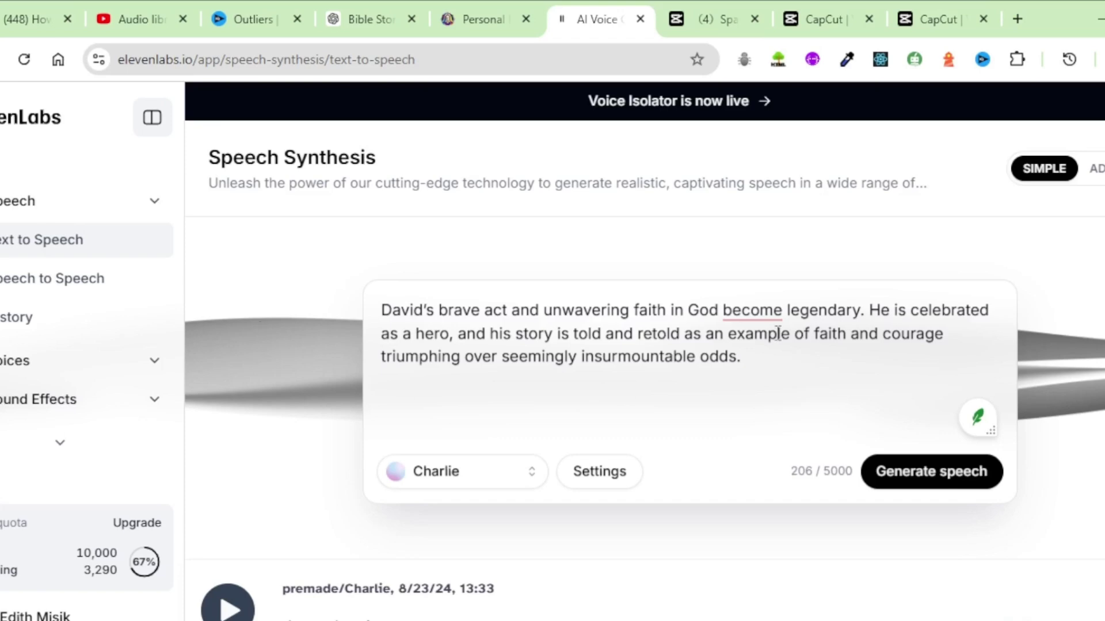
- Switch to CapCut and create a new video project in the 16:9 format
left_click(705, 19)
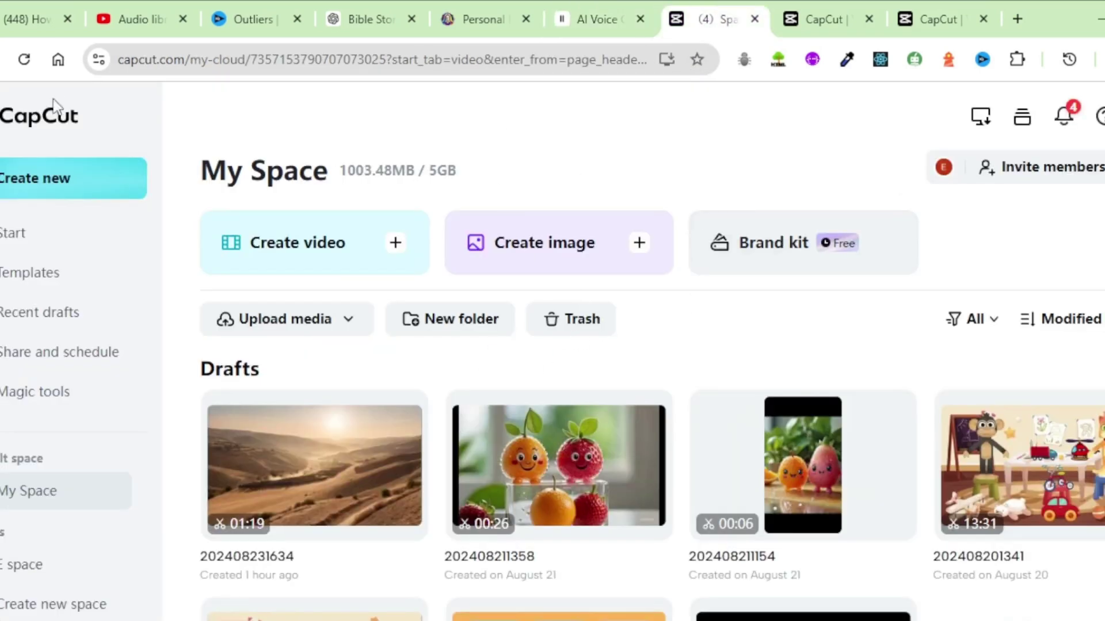
left_click(43, 186)
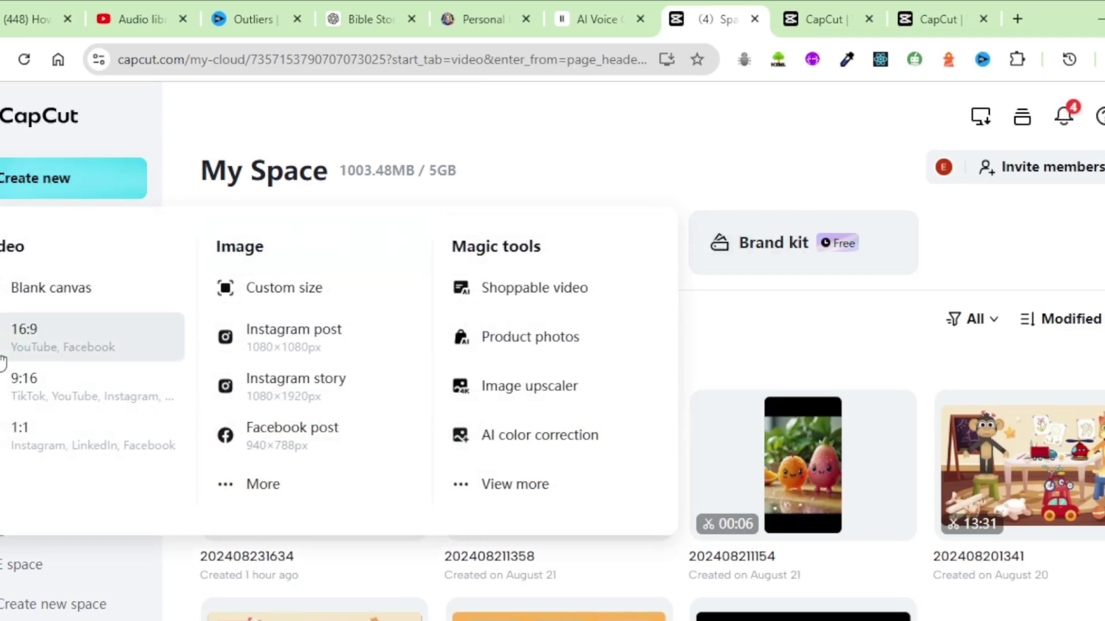
left_click(37, 344)
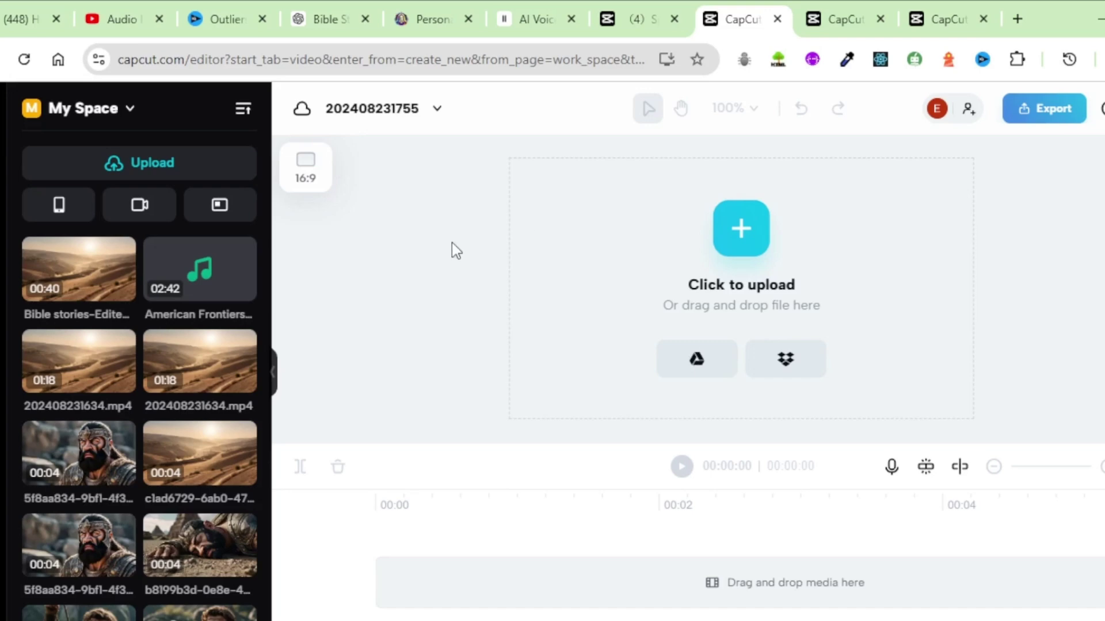
mouse_move(147, 166)
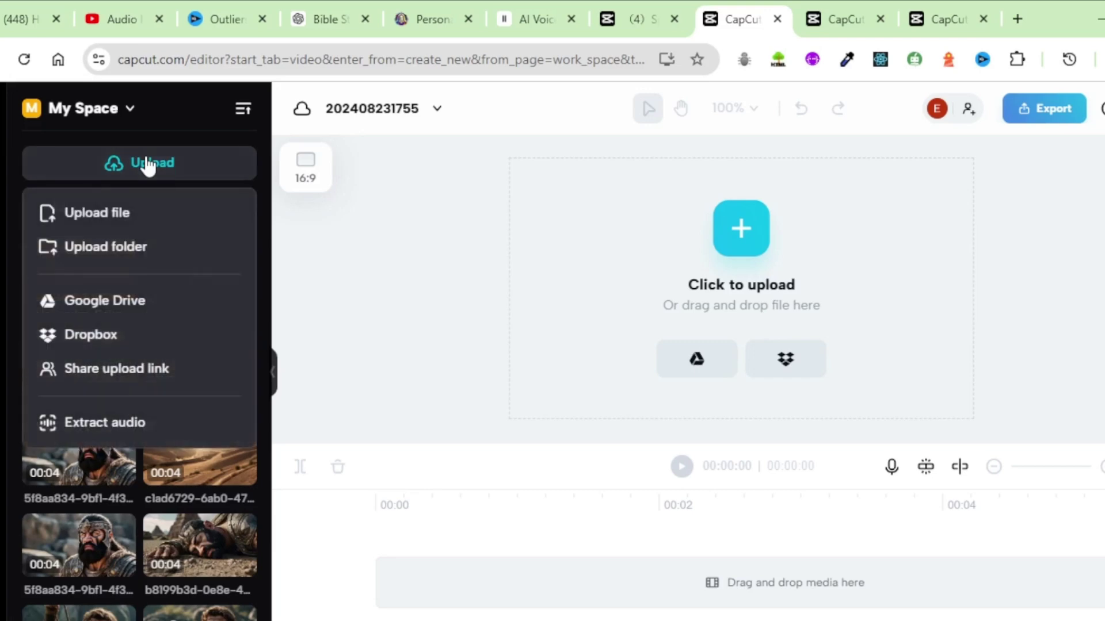
left_click(95, 218)
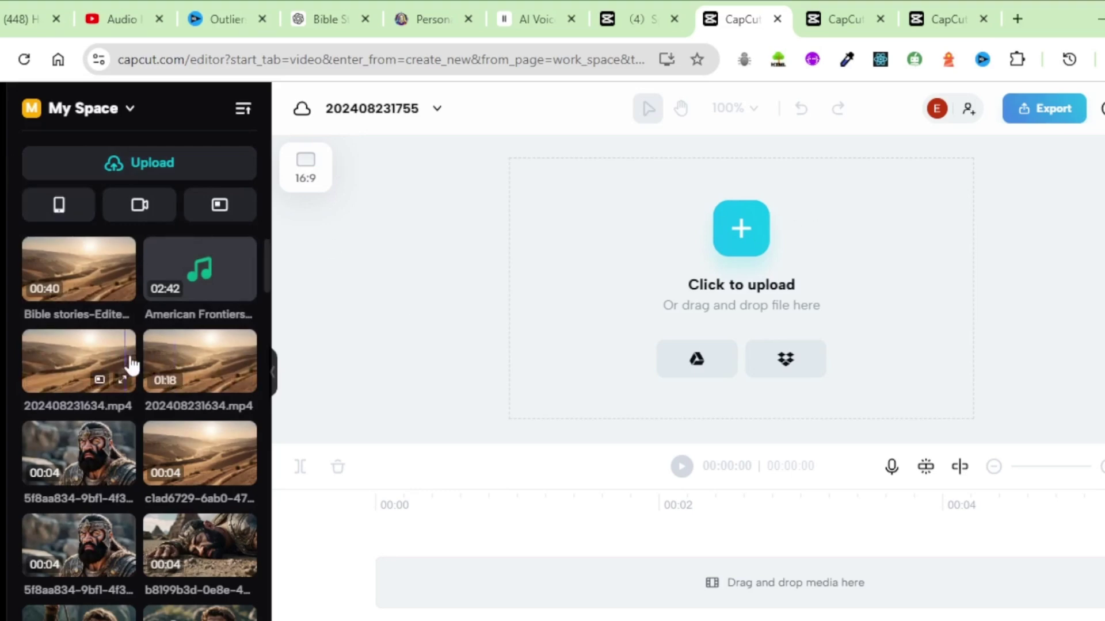
scroll(136, 387, "down", 3)
scroll(136, 387, "up", 3)
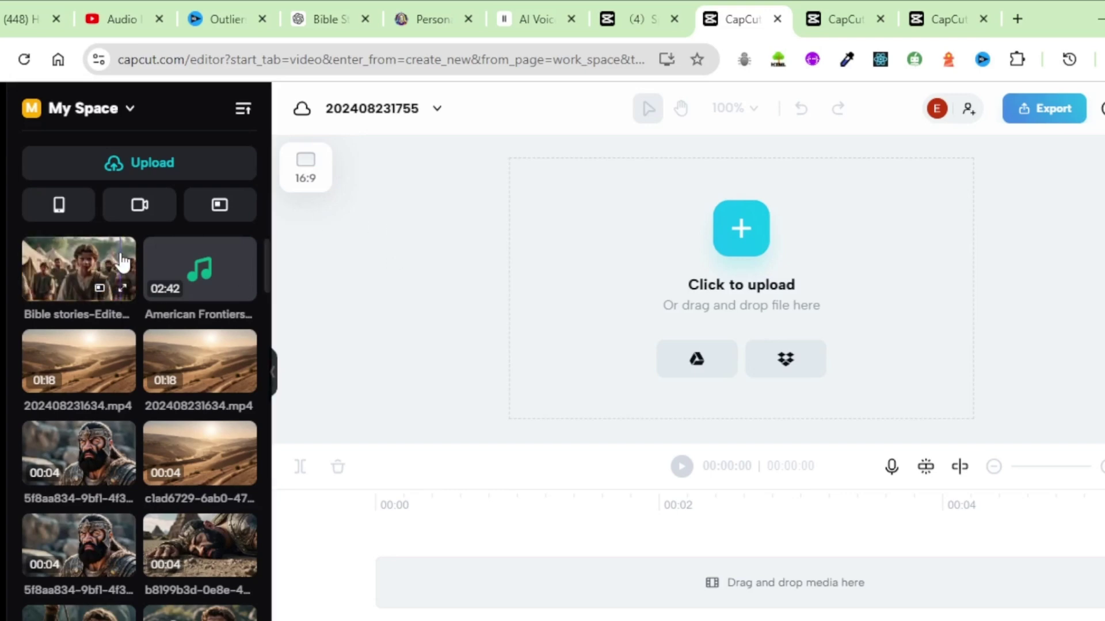
left_click(147, 172)
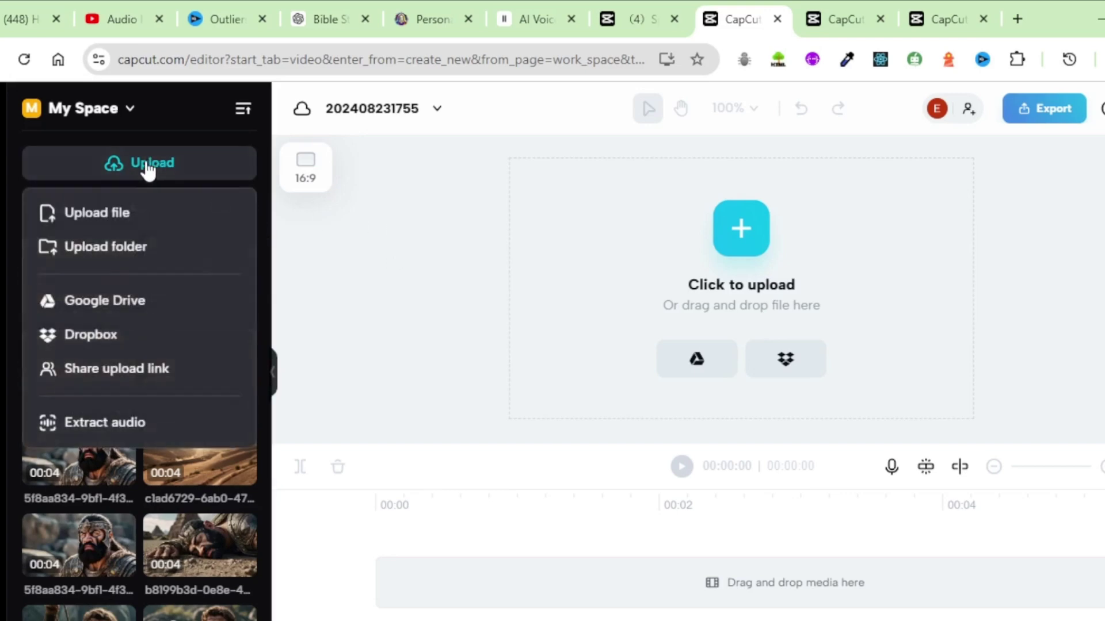
left_click(106, 212)
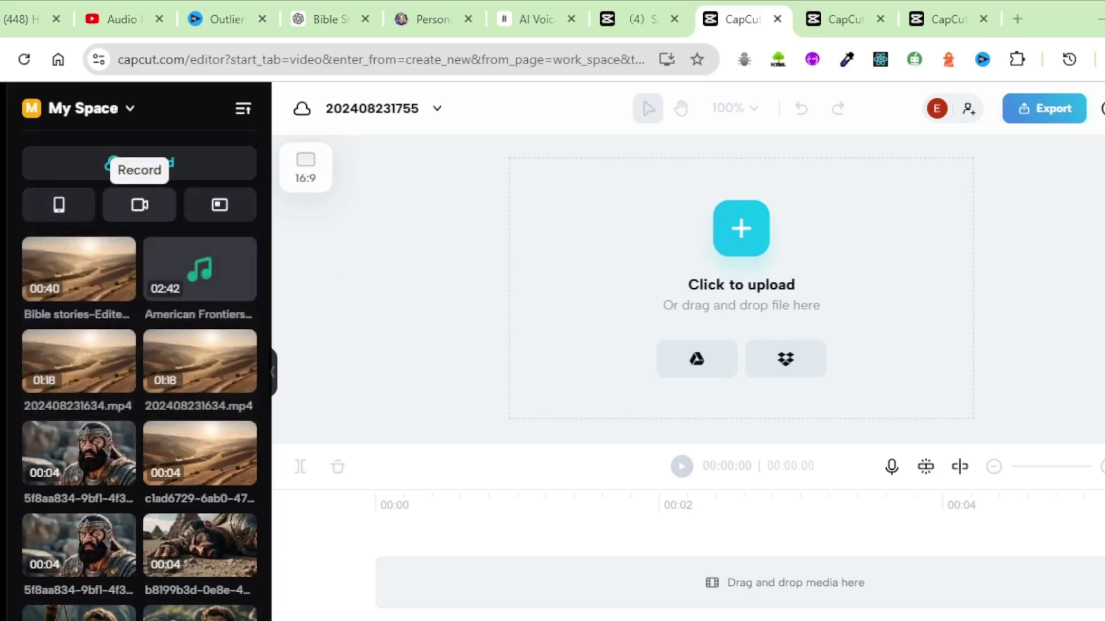
- Find Bible V1.mp3 in the project media, place it at the start of the timeline, and play it back
scroll(178, 397, "down", 6)
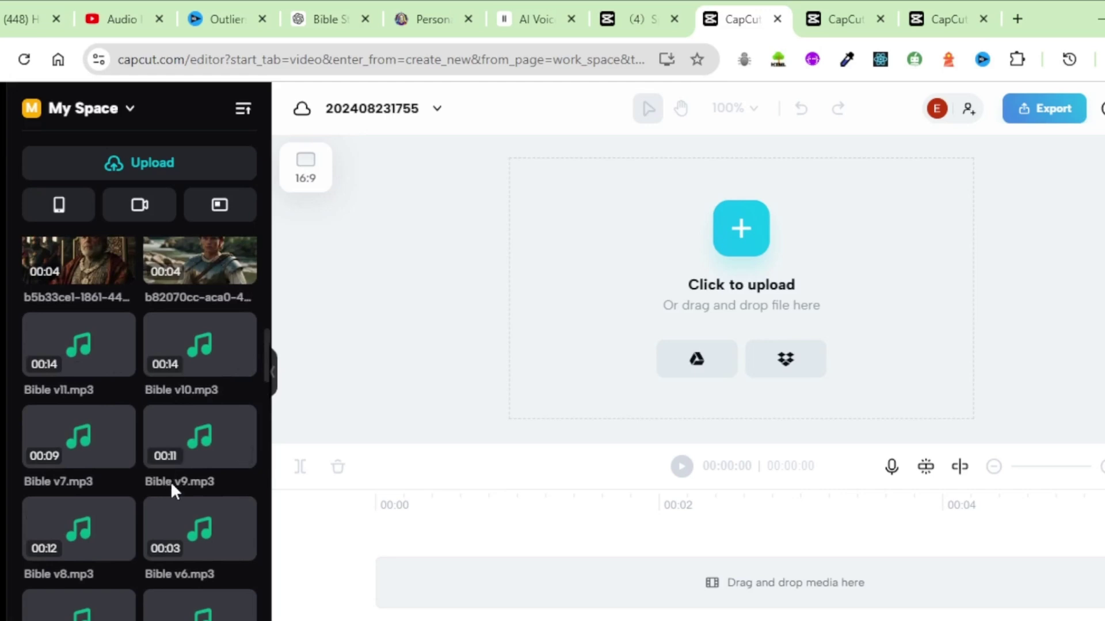
scroll(170, 481, "down", 5)
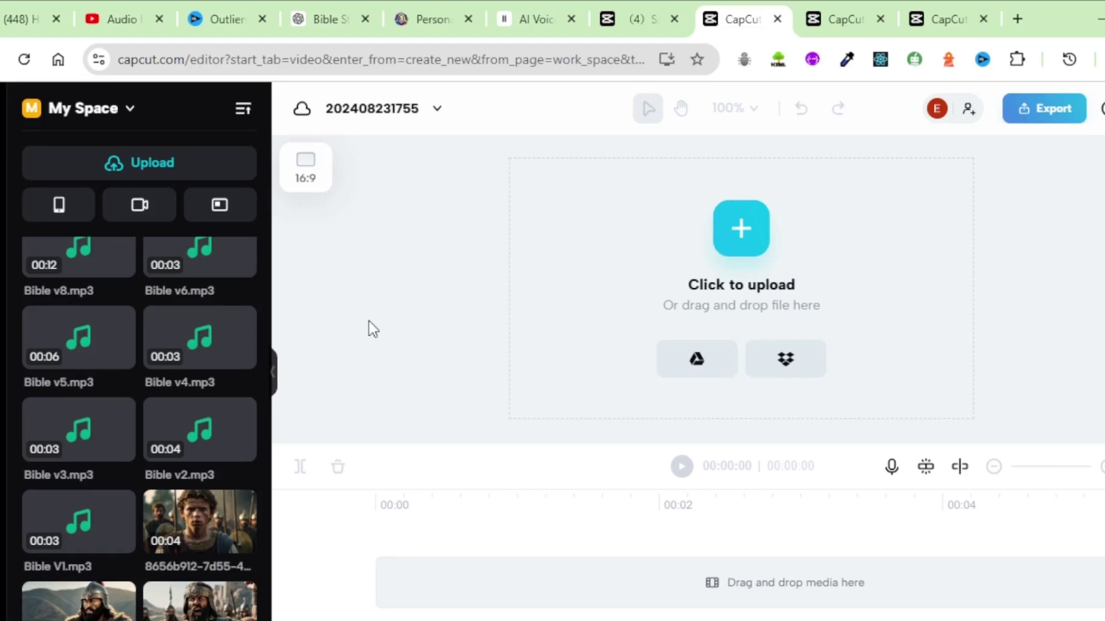
scroll(133, 381, "up", 5)
scroll(119, 424, "down", 5)
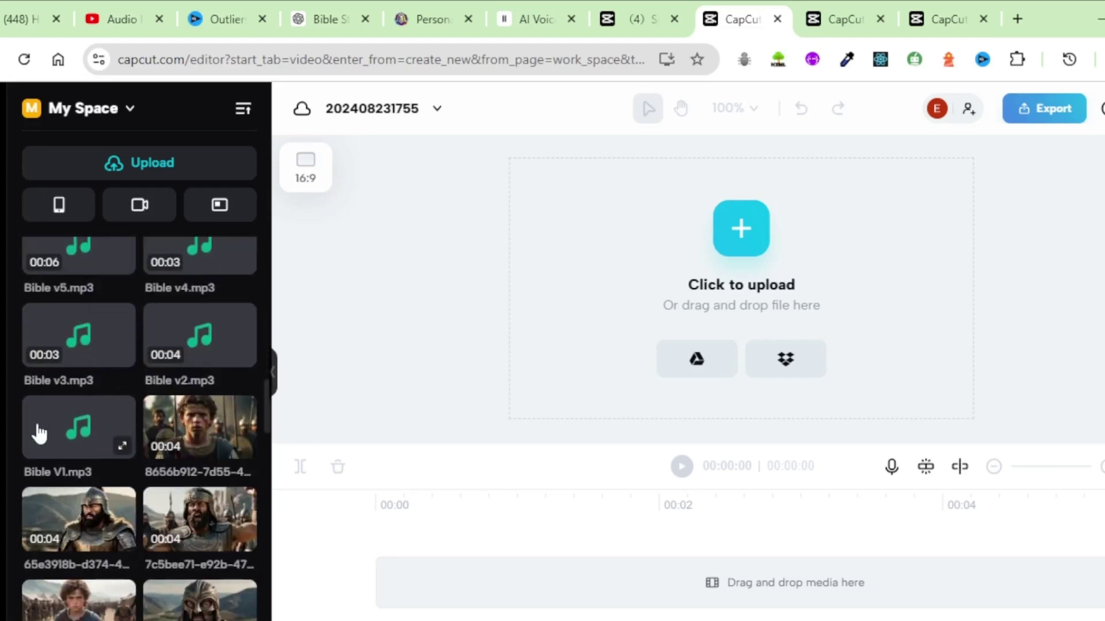
left_click_drag(119, 424, 380, 584)
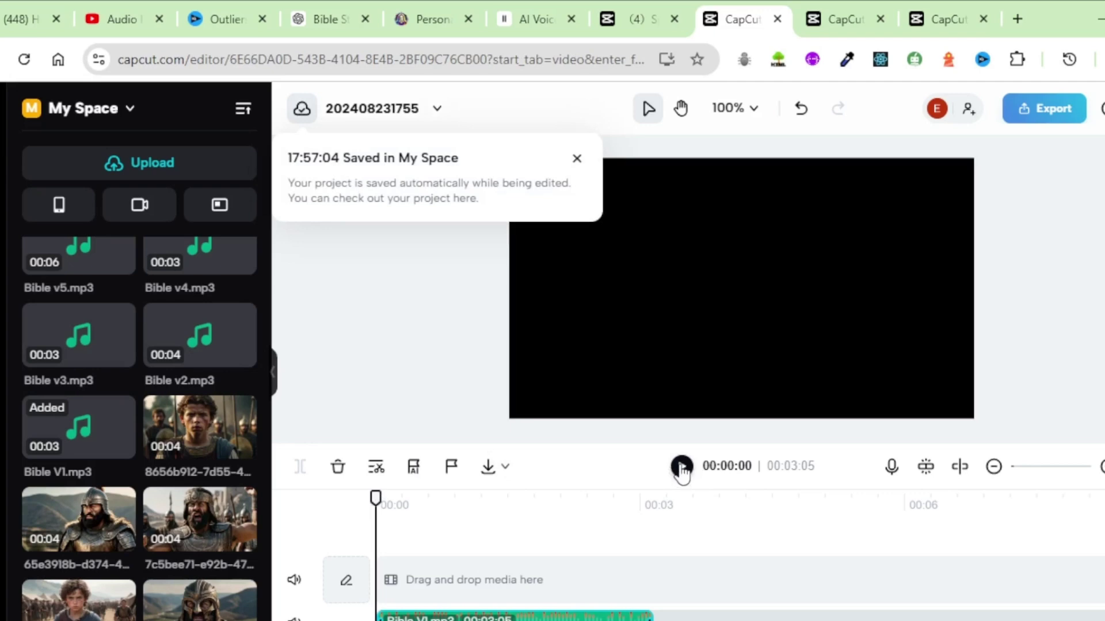
left_click(681, 467)
left_click(682, 467)
- Place the desert valley clip at the start of the video track and trim its end to match the Bible V1 narration
scroll(161, 429, "down", 3)
scroll(161, 429, "up", 4)
scroll(161, 429, "down", 5)
left_click_drag(200, 454, 380, 581)
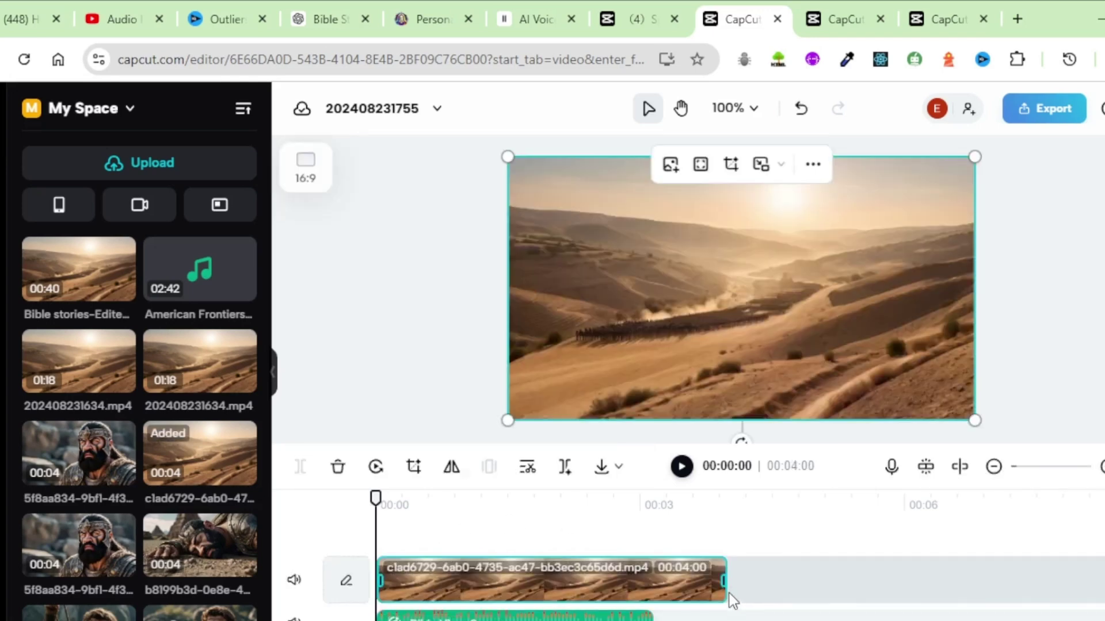
left_click_drag(702, 580, 654, 593)
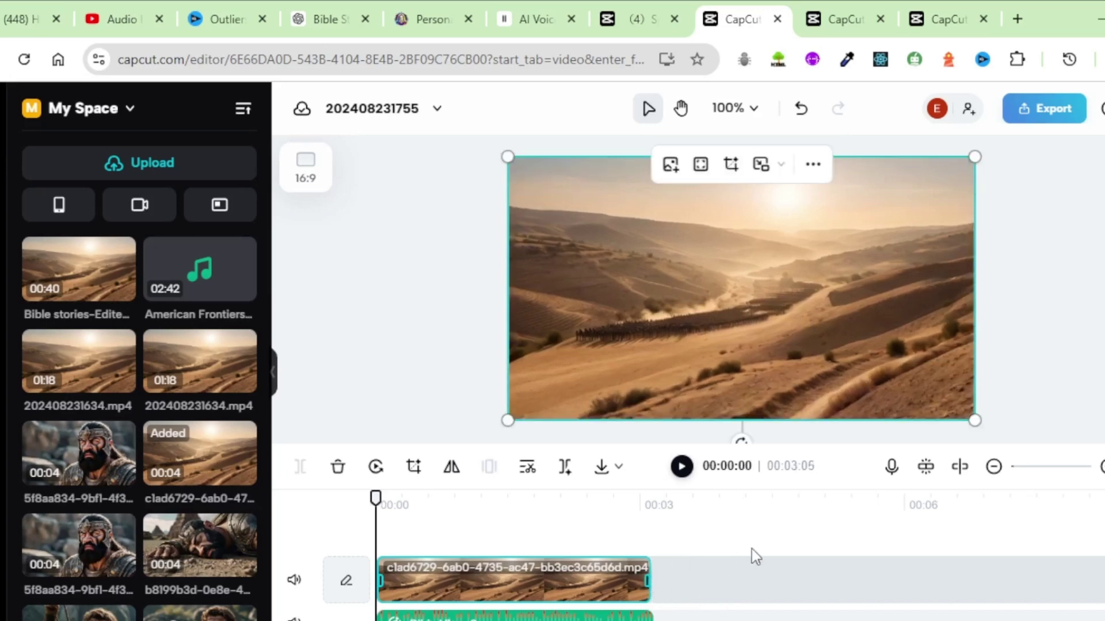
- Add Bible v2.mp3 directly after Bible V1 and place the 65e3918b clip of armoured Goliath above it, after the valley clip
scroll(180, 491, "down", 10)
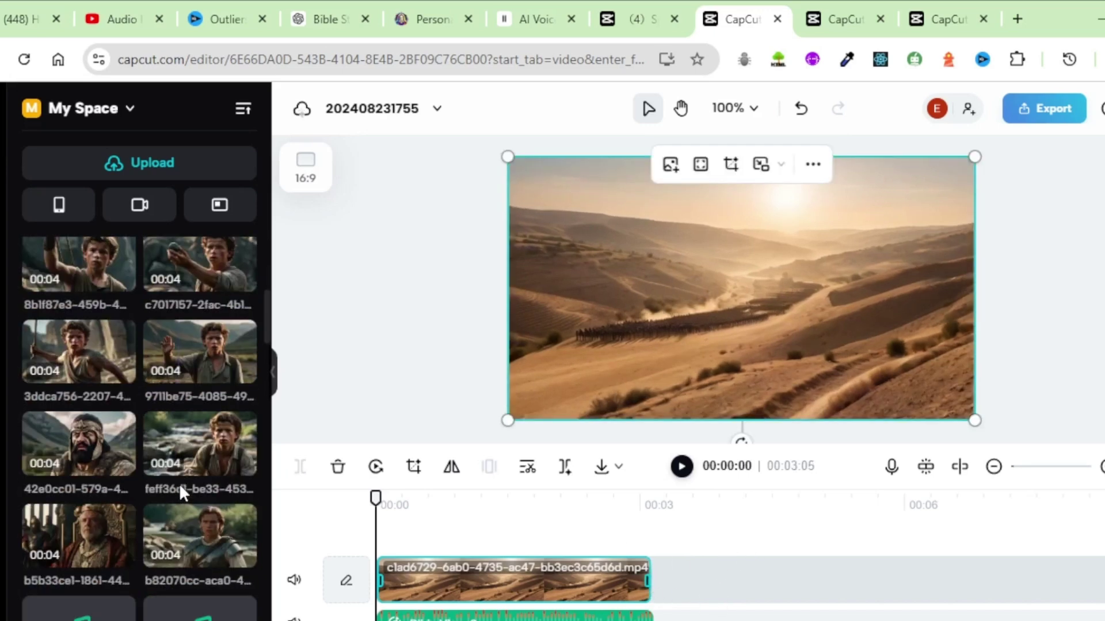
scroll(196, 487, "down", 3)
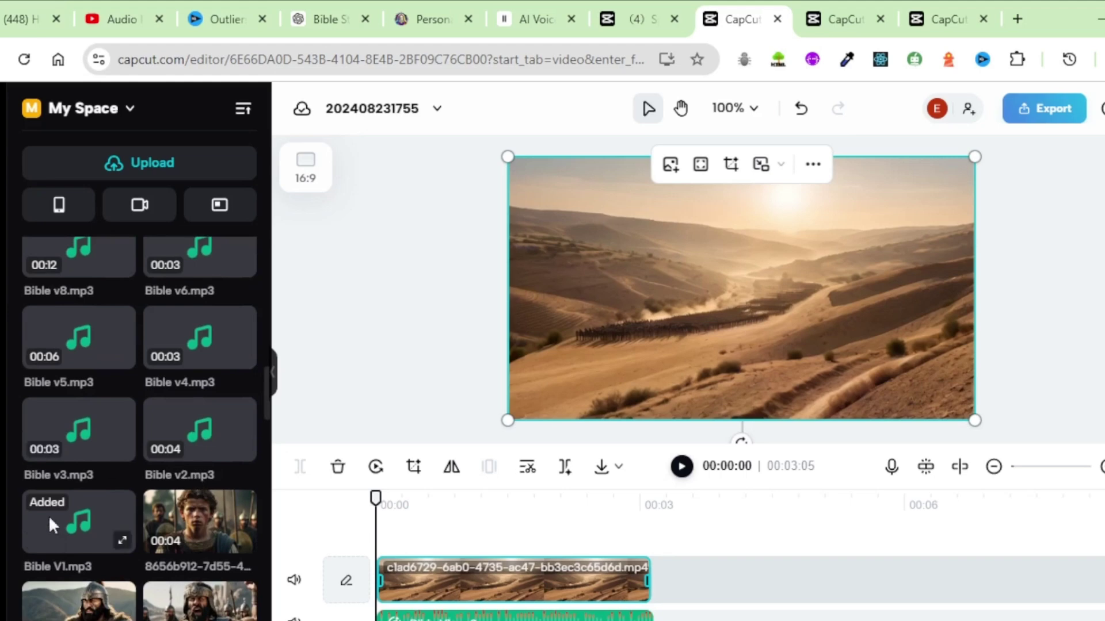
left_click_drag(163, 443, 679, 617)
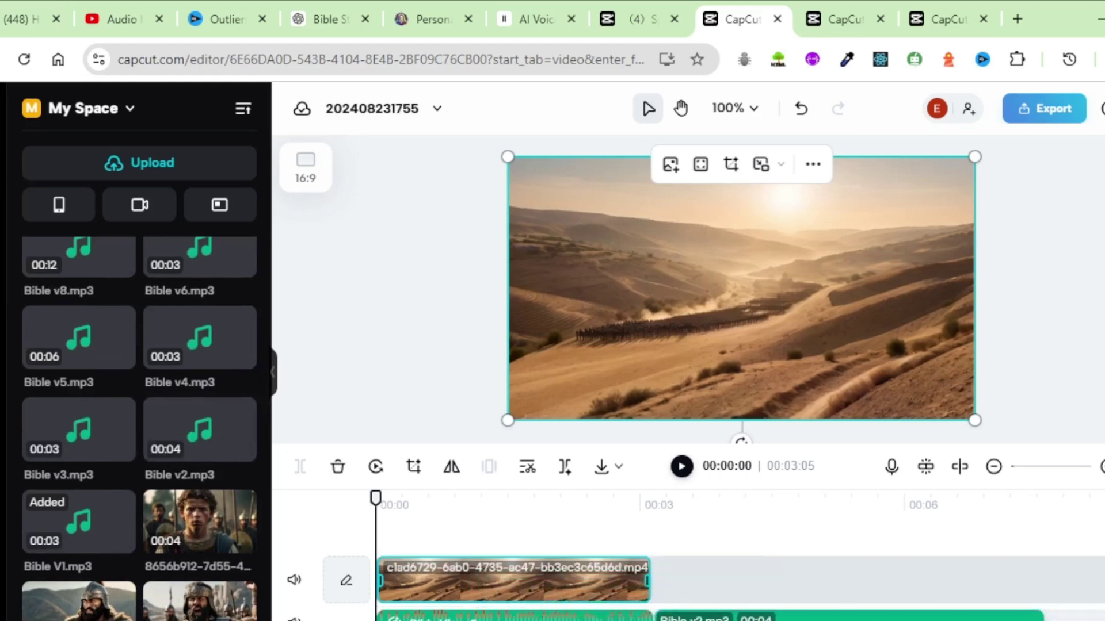
left_click(350, 599)
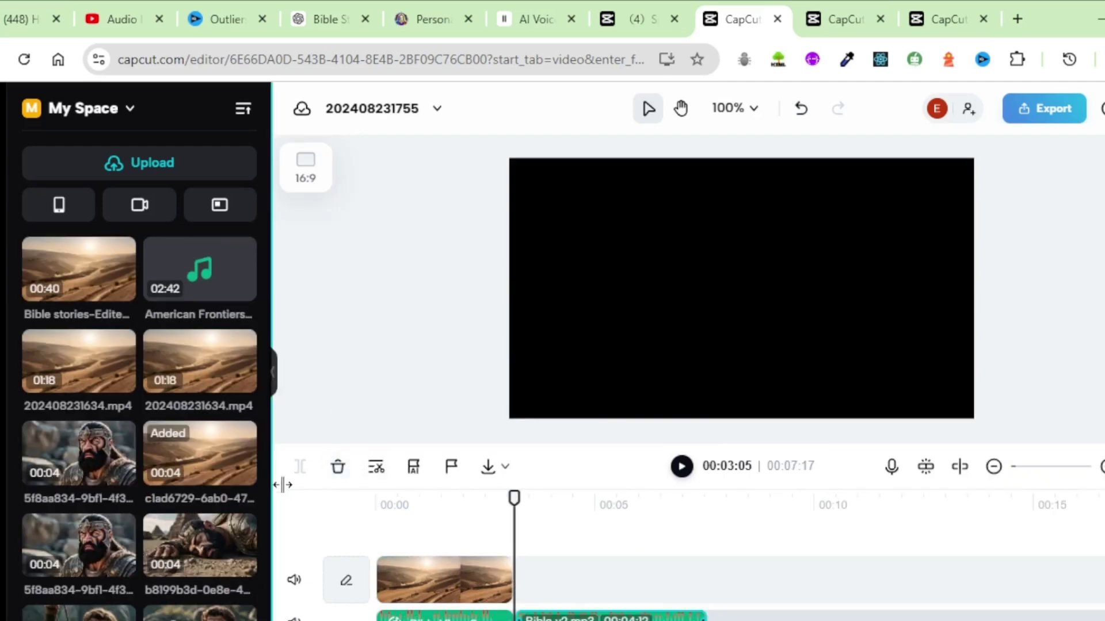
scroll(117, 475, "down", 3)
left_click_drag(110, 437, 524, 601)
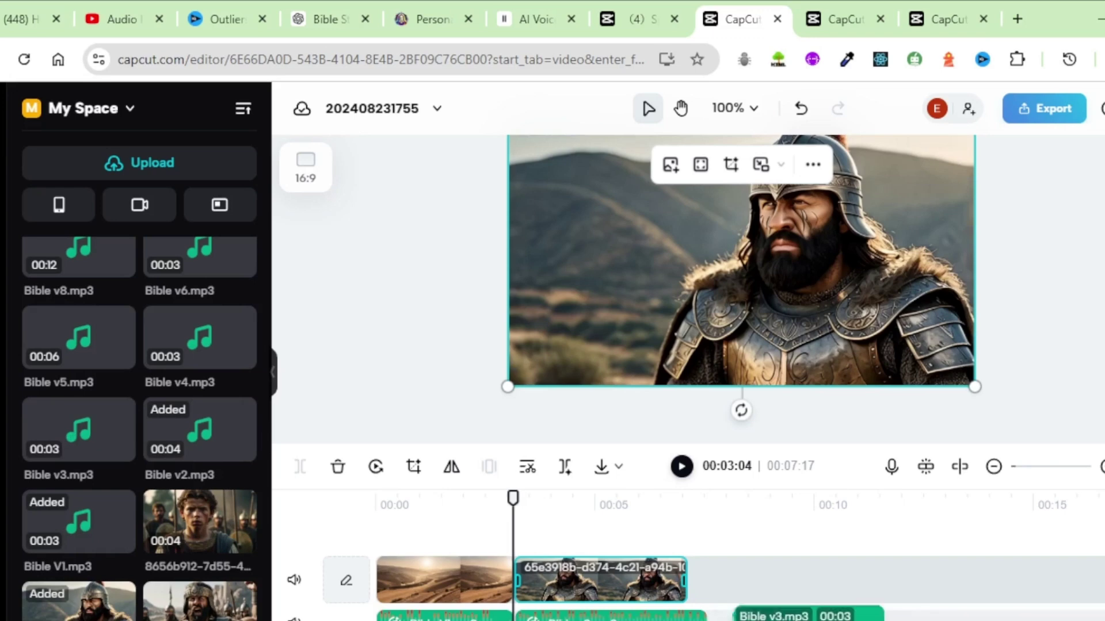
- Set the duration of the armoured Goliath clip to 4.4 s through its speed settings
left_click(714, 578)
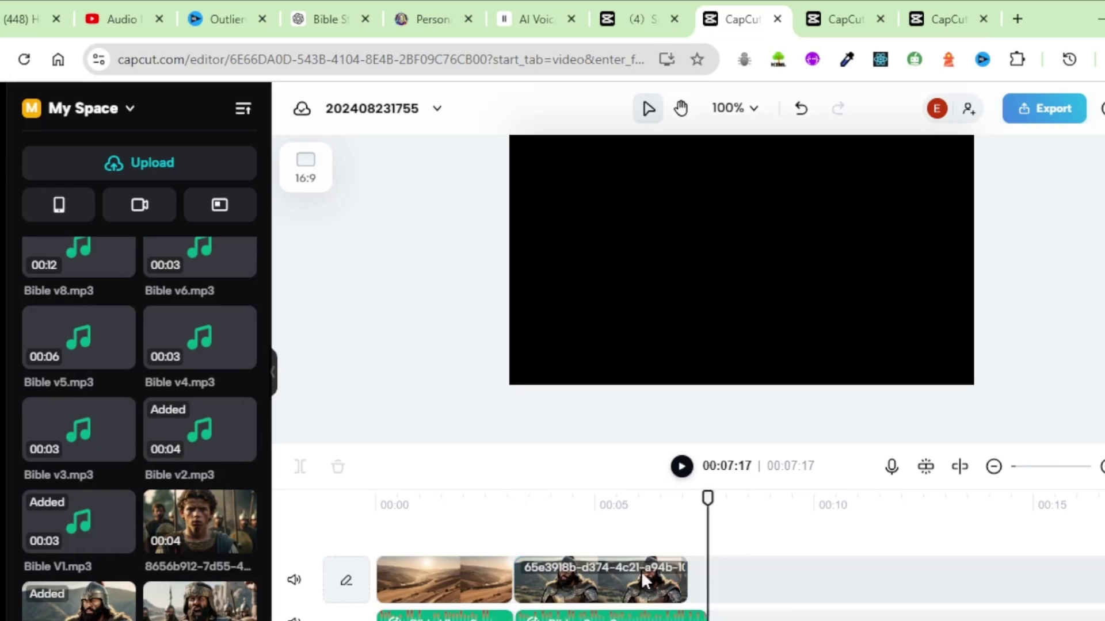
left_click(667, 585)
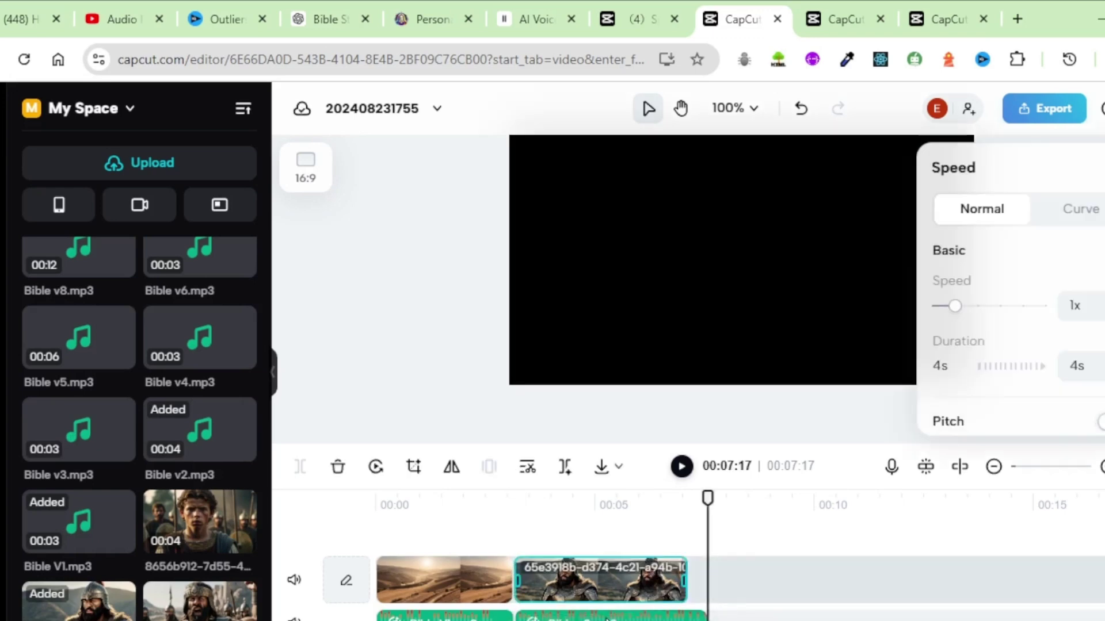
left_click(1079, 362)
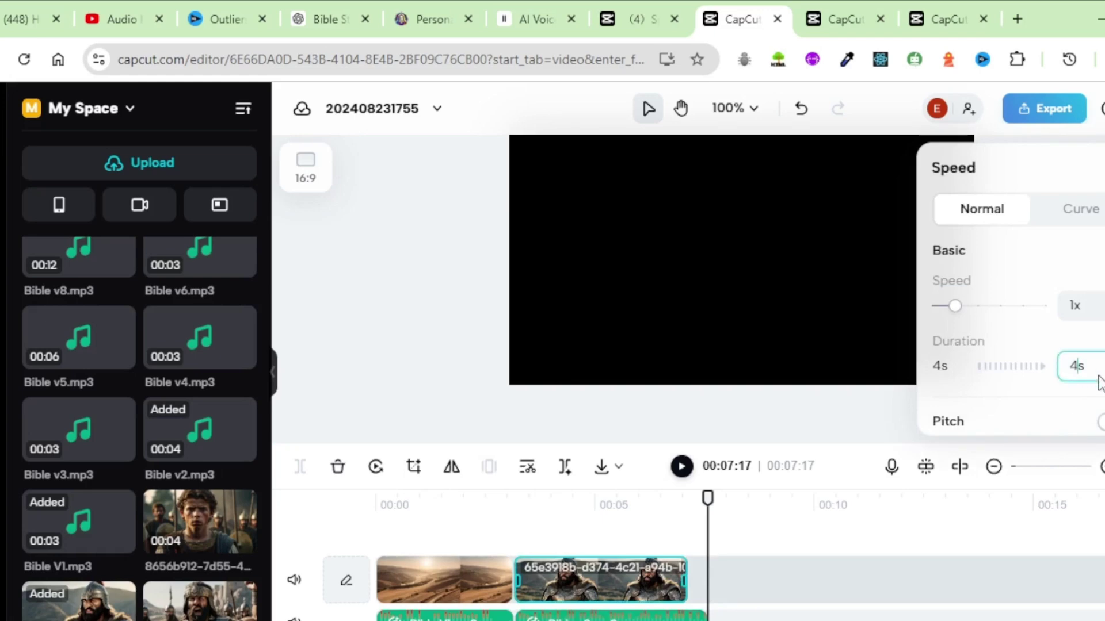
type(".4")
key("Return")
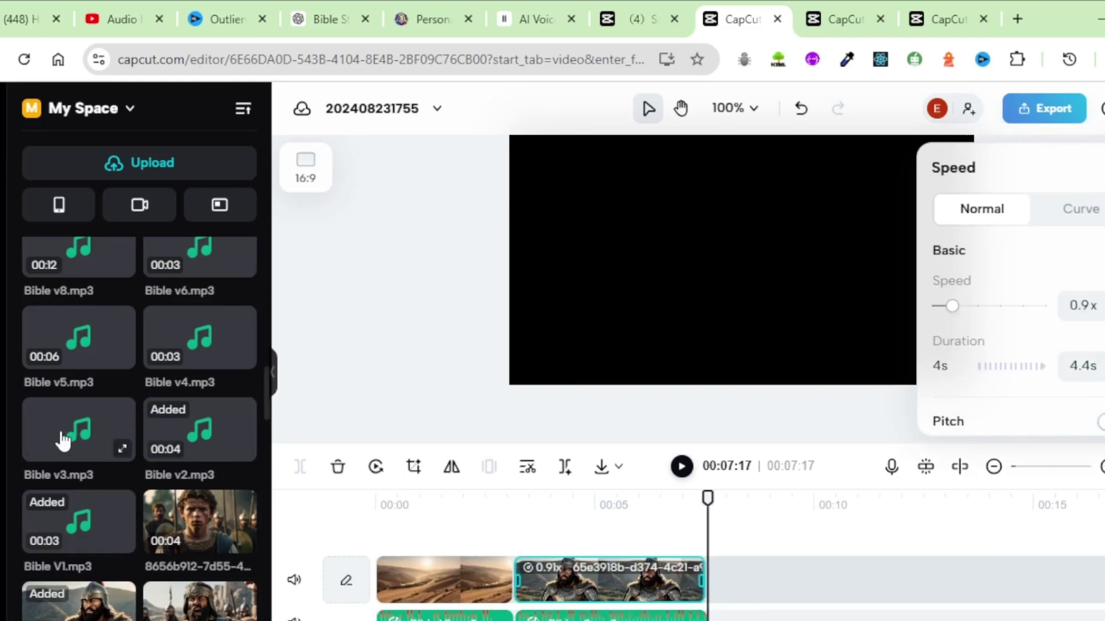
- Add Bible v3.mp3 and the 7c5bee71 clip of shouting Goliath at 00:07:17, and trim the clip to match the narration
left_click(303, 546)
scroll(138, 402, "down", 3)
left_click_drag(200, 425, 706, 596)
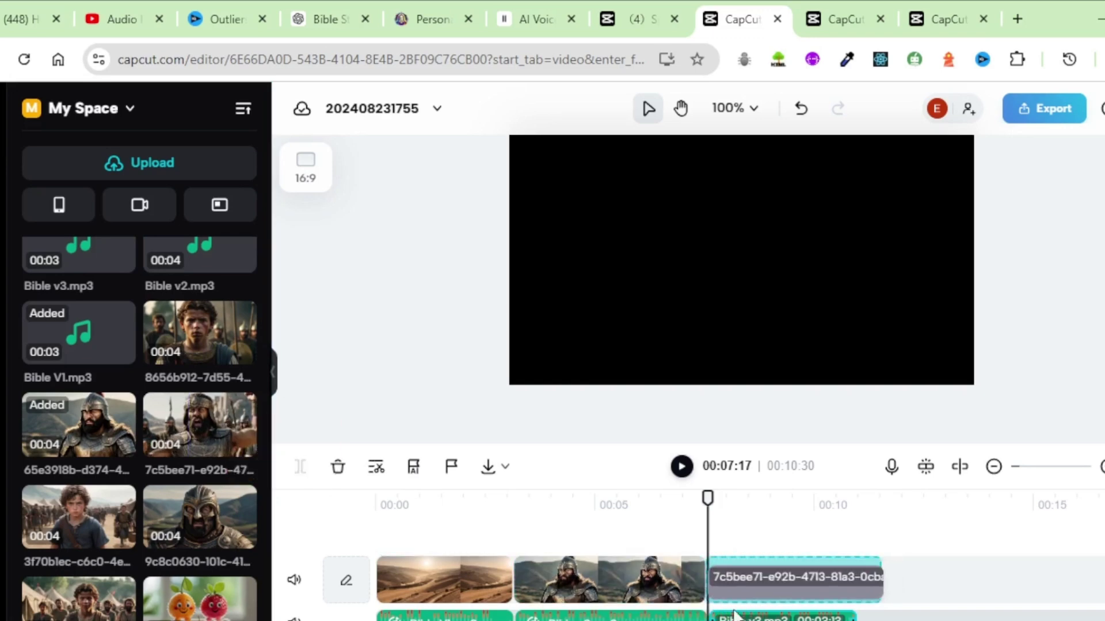
left_click_drag(876, 583, 857, 587)
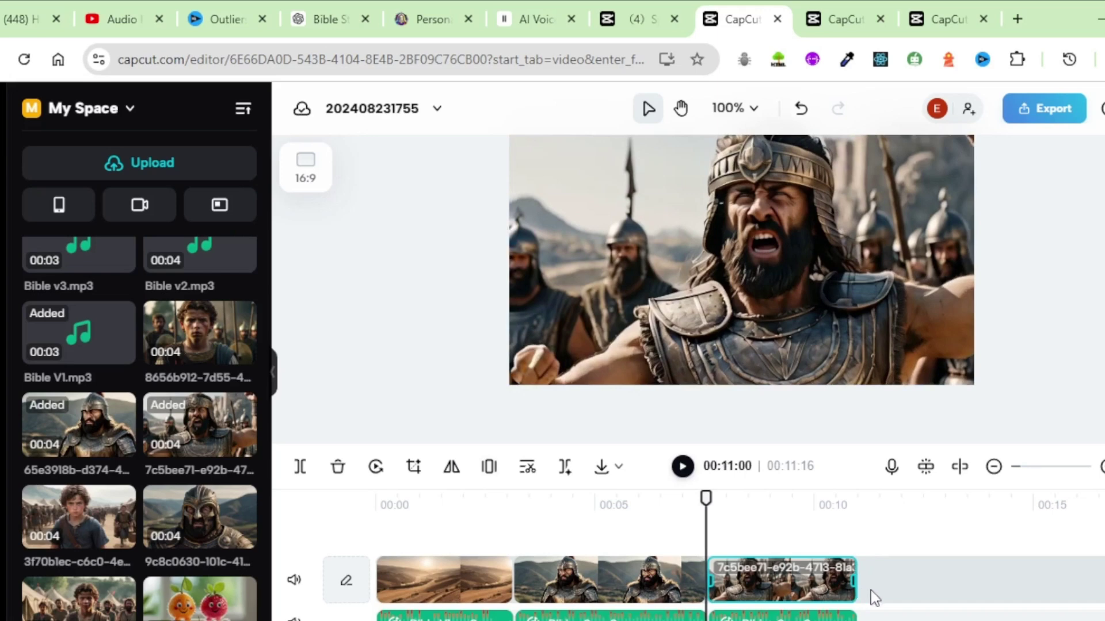
left_click(817, 567)
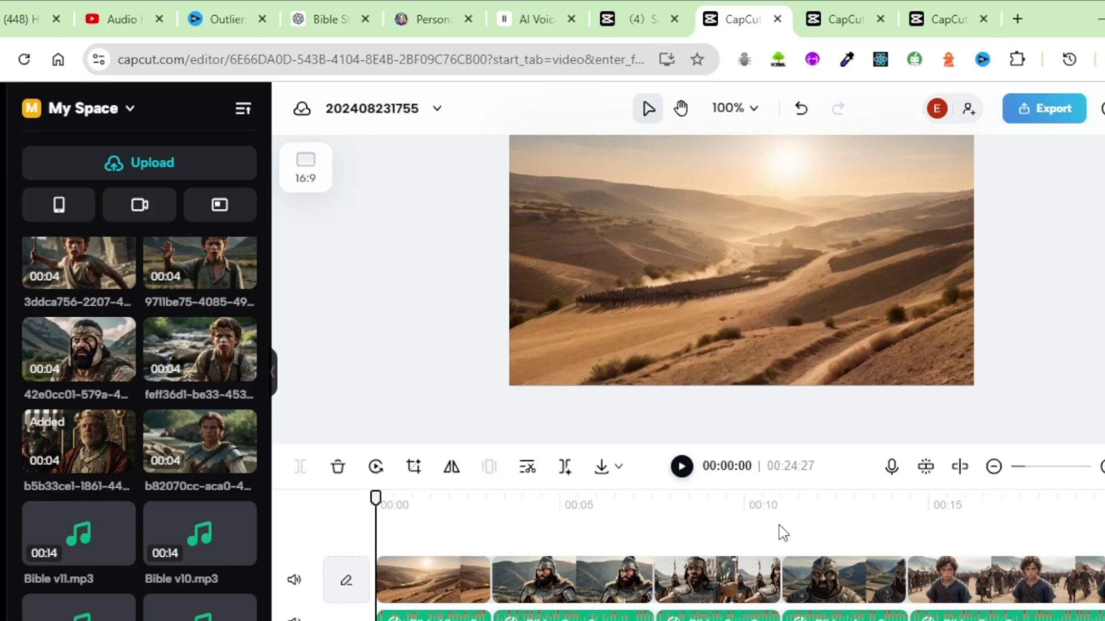
- Add Mix transitions at the four joins between consecutive clips, from the desert valley clip through to the curly-haired boy clip
mouse_move(491, 581)
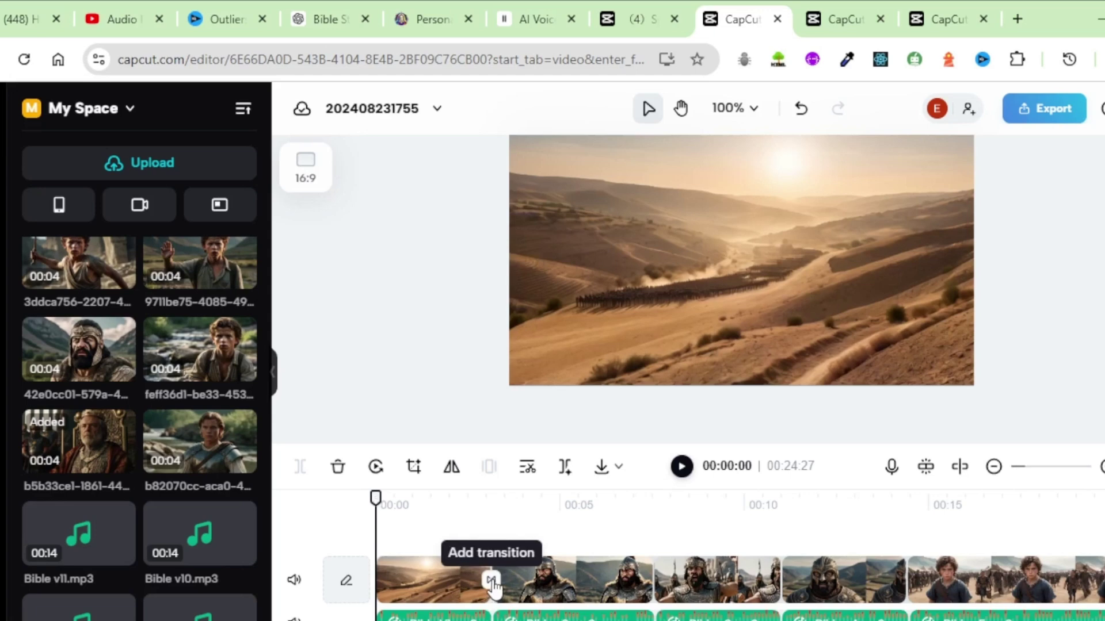
left_click(491, 581)
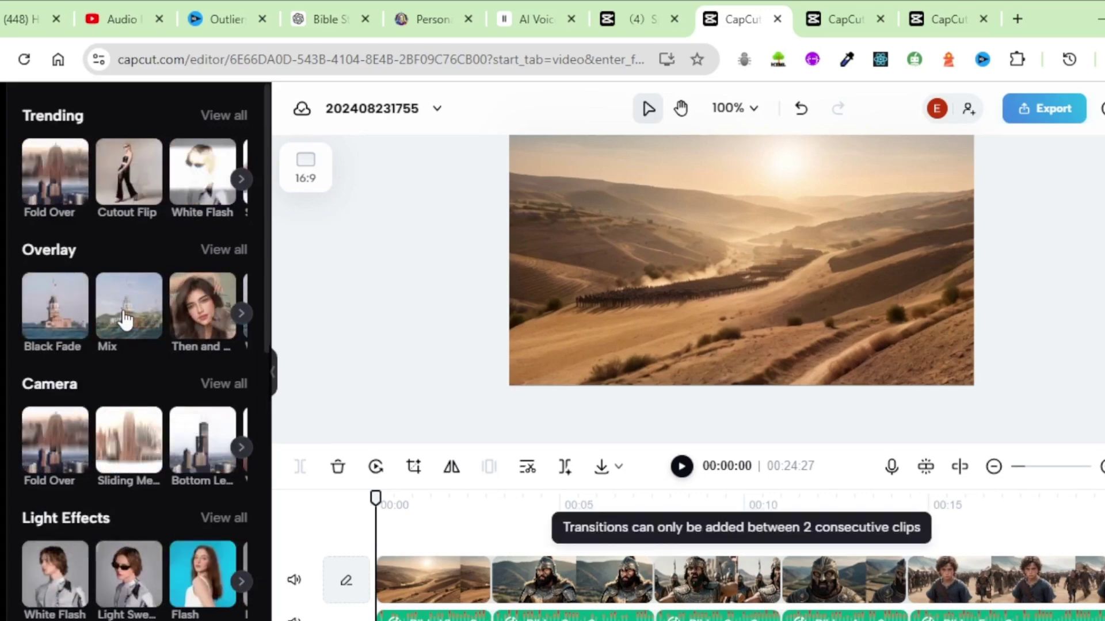
left_click_drag(127, 318, 653, 579)
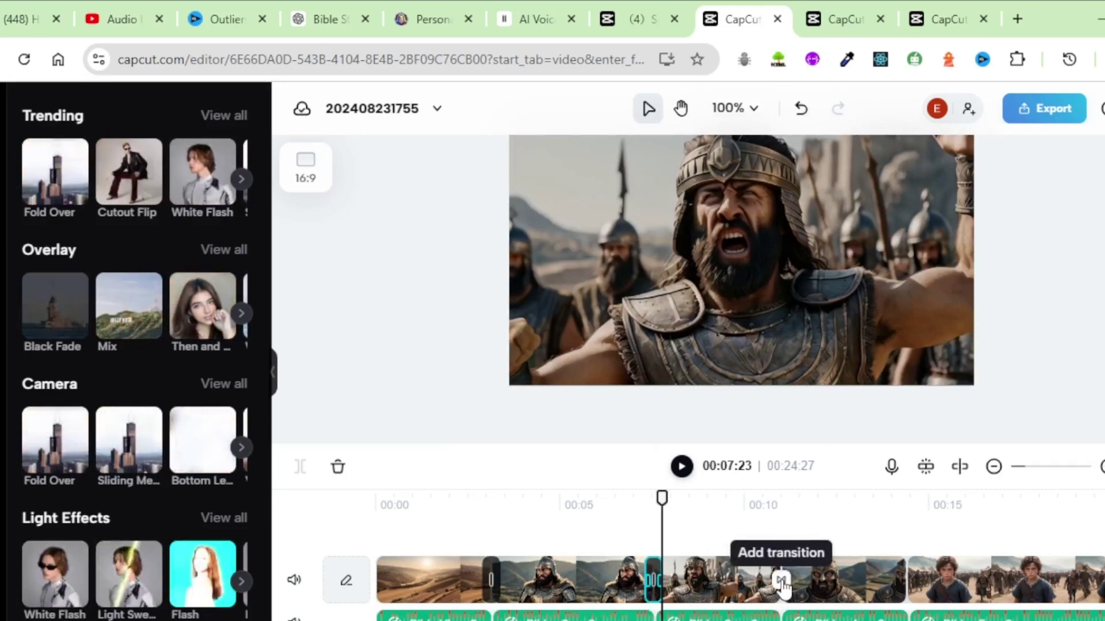
left_click(781, 583)
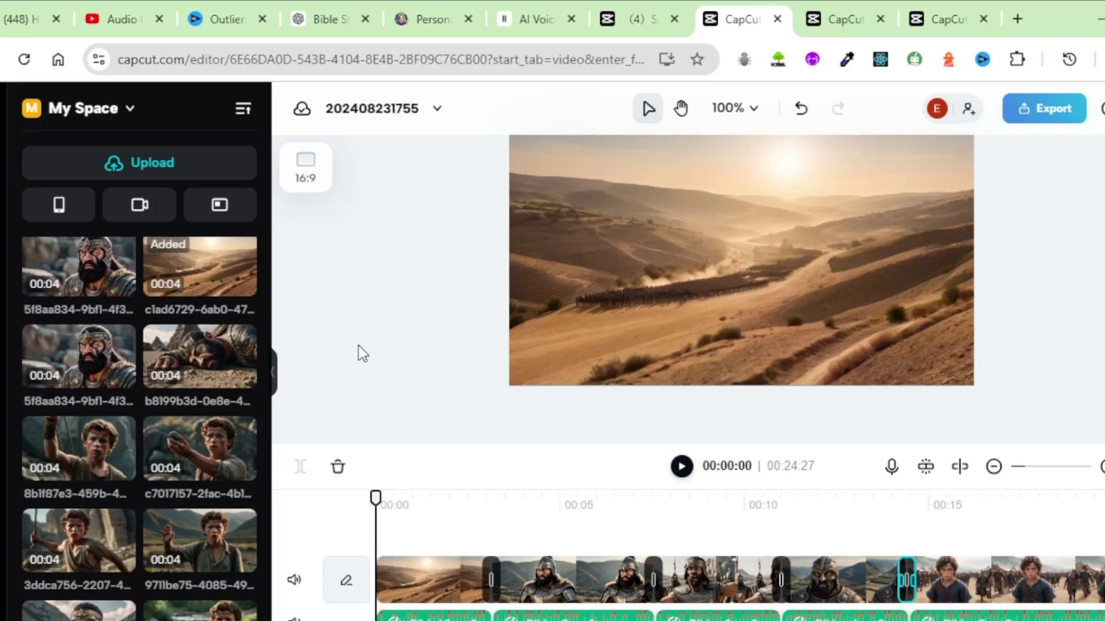
- Add the American Frontiers music below the narration from the start of the timeline and lower its volume to about -7.4 dB
left_click_drag(198, 271, 375, 550)
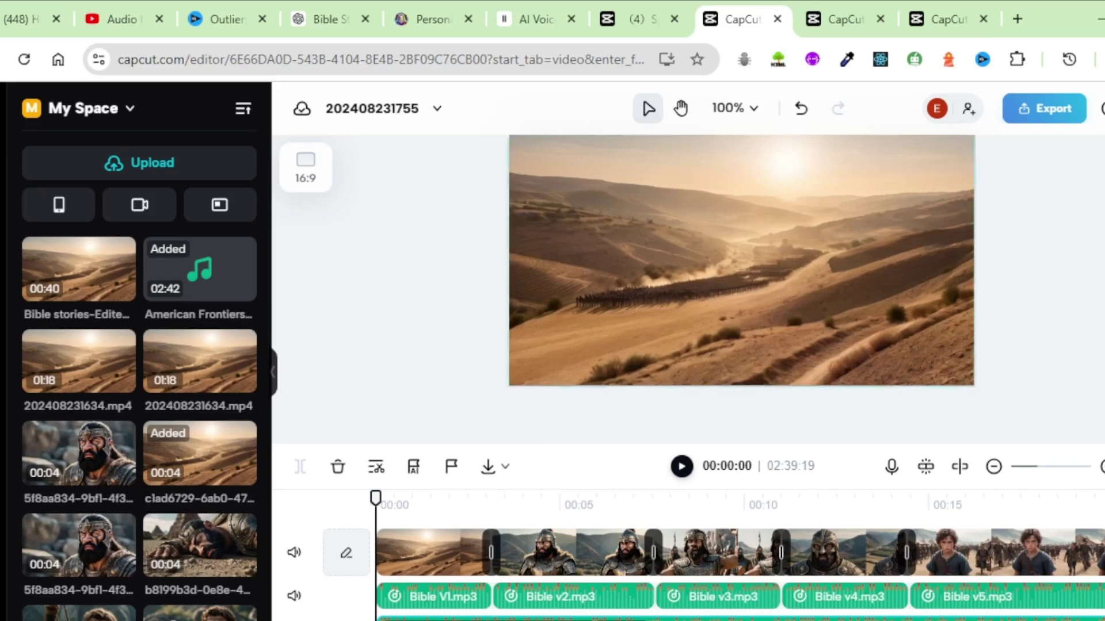
left_click_drag(992, 257, 986, 259)
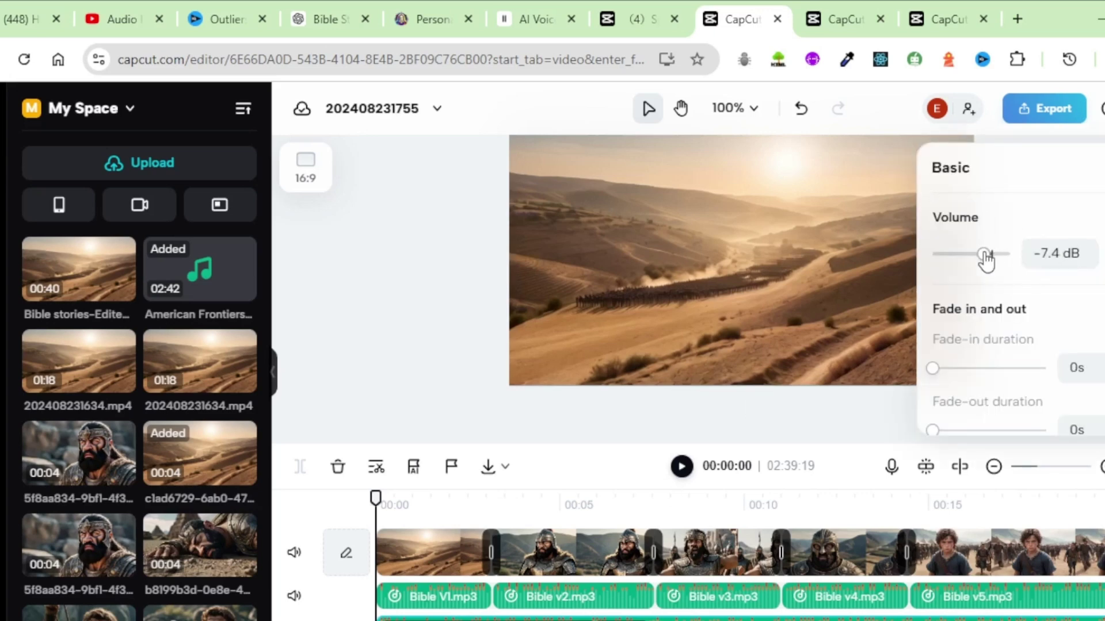
left_click(1094, 271)
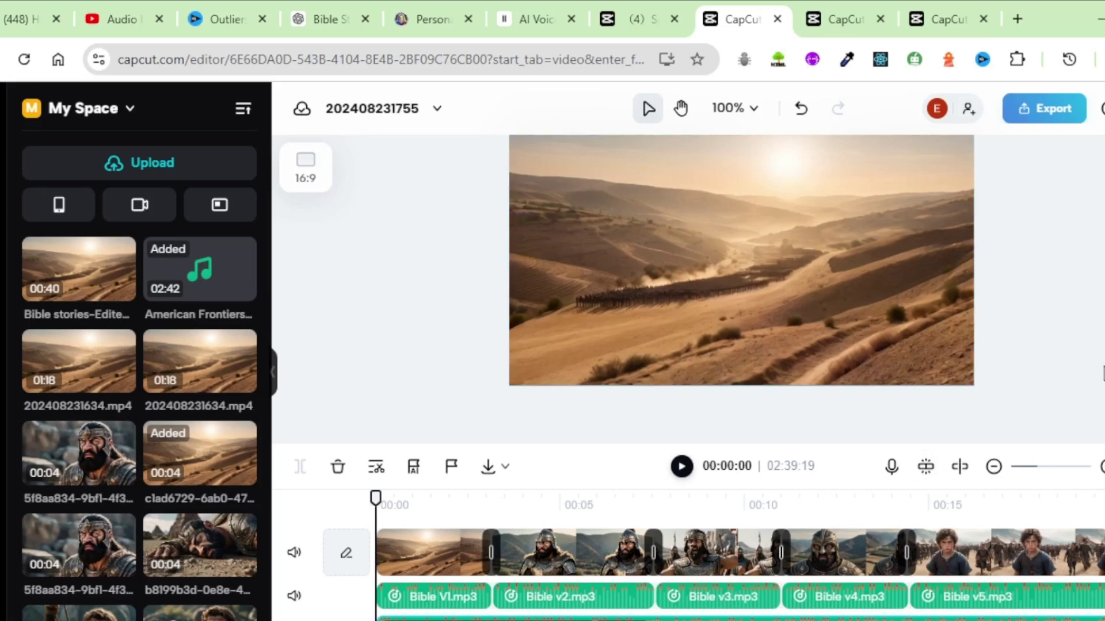
left_click(1046, 113)
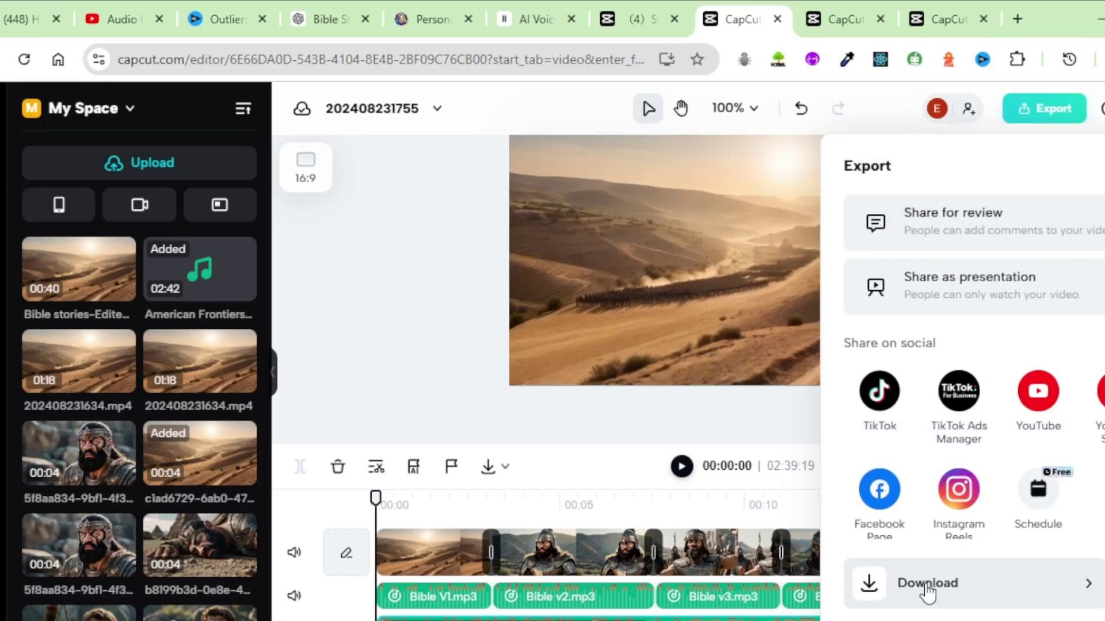
left_click(927, 587)
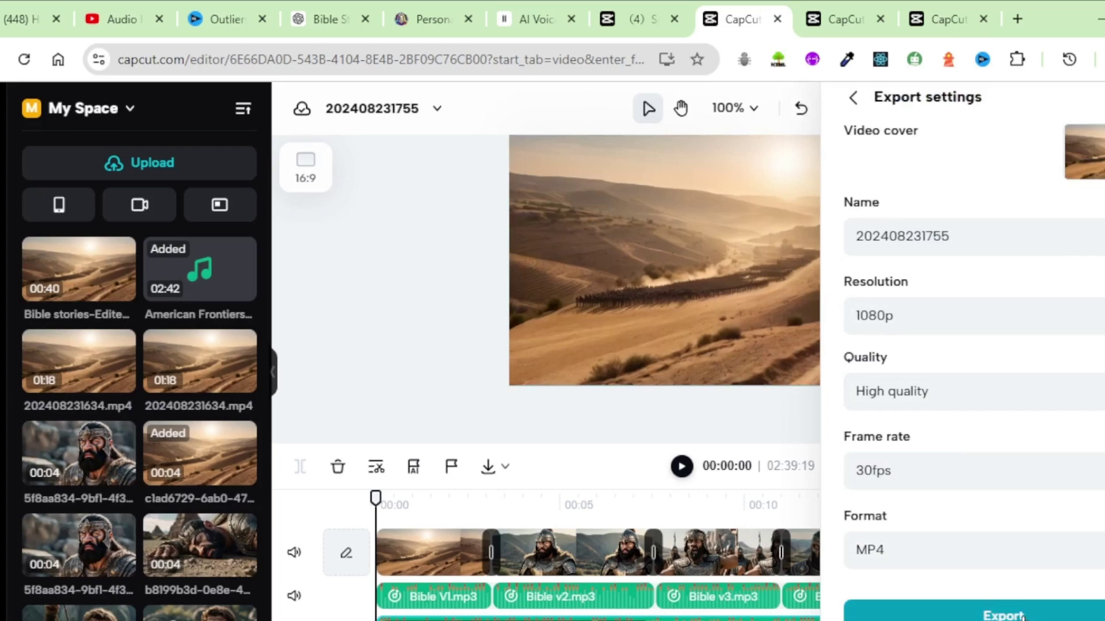
left_click(1022, 615)
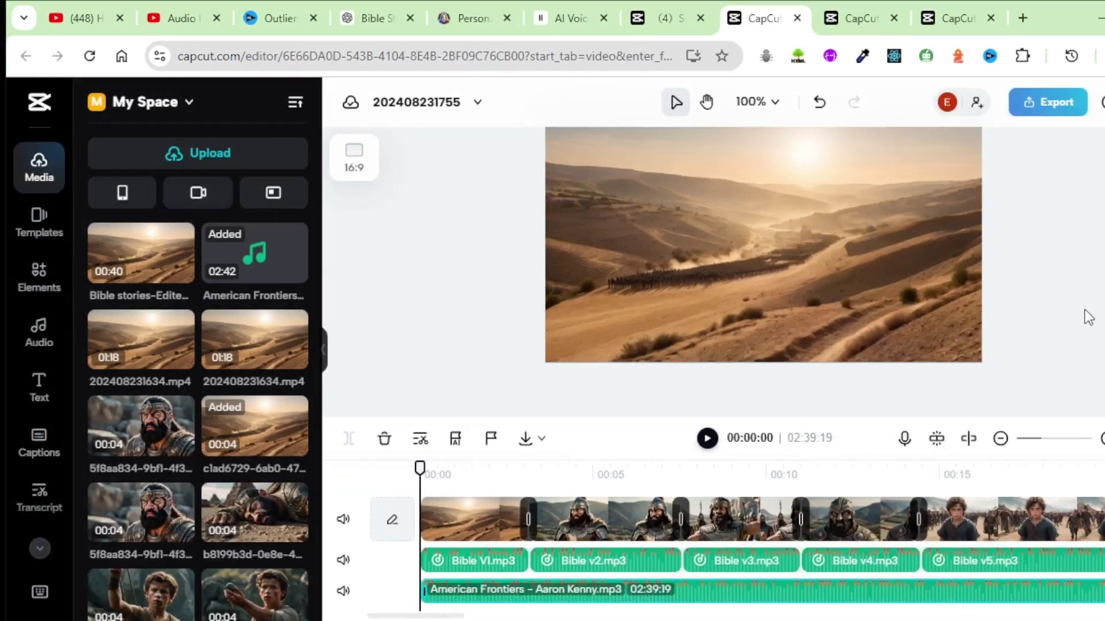